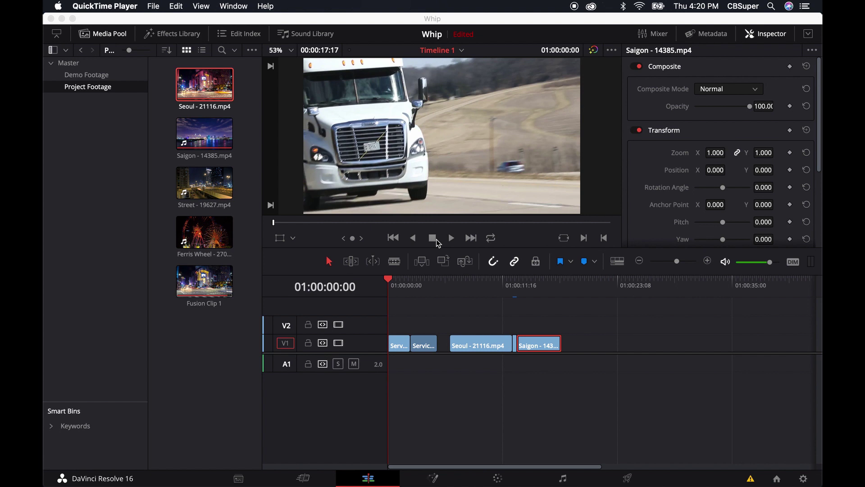
Step: Play back and scrub through the opening truck and DAIMLER clips
{"action": "left_click", "coordinate": [391, 283]}
{"action": "key", "text": "space"}
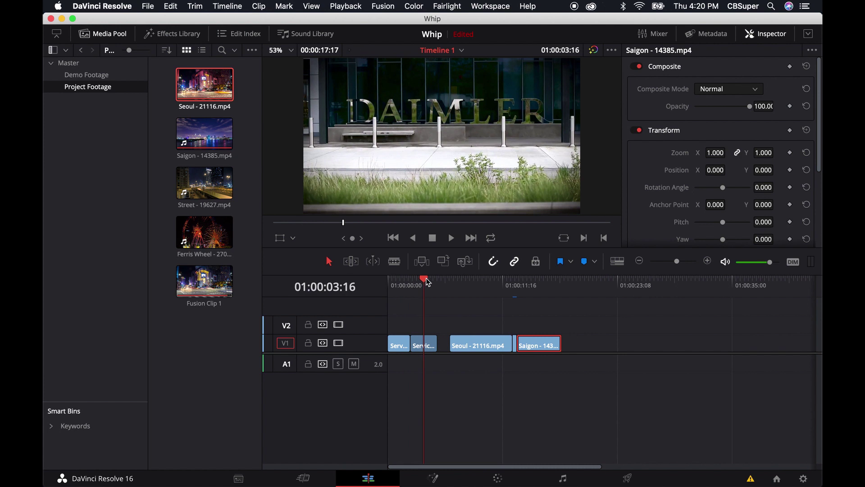
{"action": "mouse_move", "coordinate": [411, 284]}
{"action": "left_mouse_down"}
{"action": "mouse_move", "coordinate": [387, 282]}
{"action": "mouse_move", "coordinate": [410, 284]}
{"action": "left_mouse_up"}
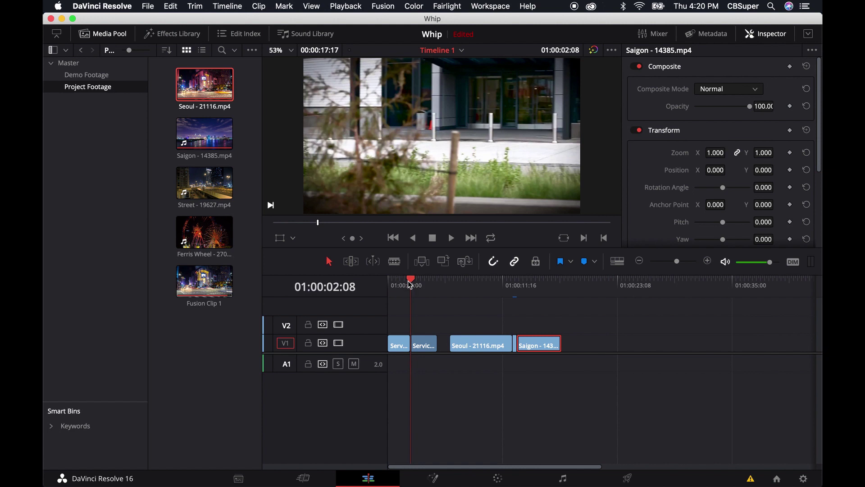
{"action": "left_click_drag", "start_coordinate": [410, 284], "coordinate": [393, 283]}
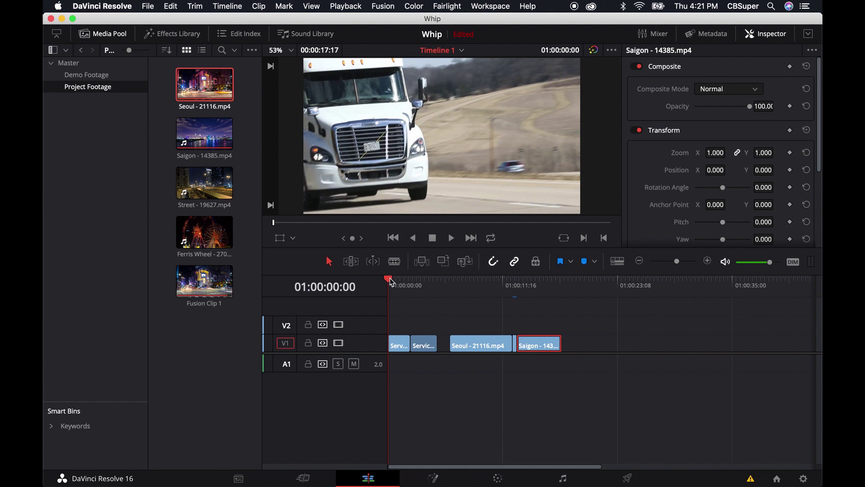
{"action": "key", "text": "space"}
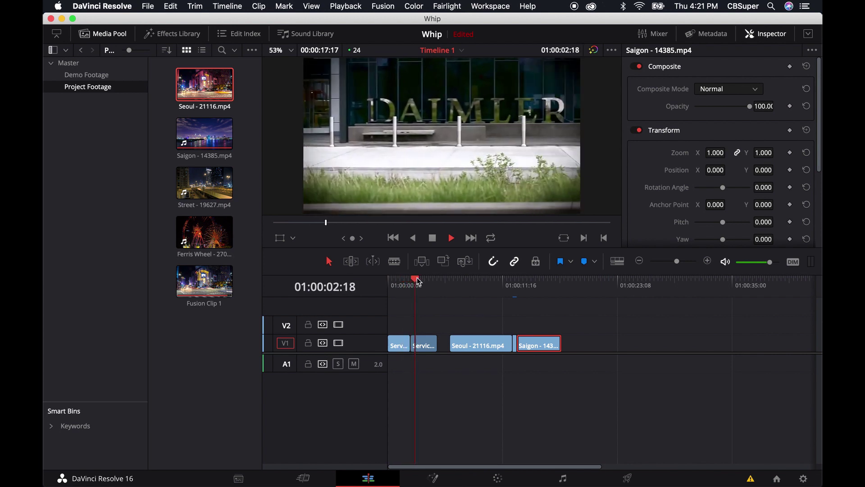
{"action": "key", "text": "space"}
{"action": "left_click_drag", "start_coordinate": [431, 281], "coordinate": [424, 280]}
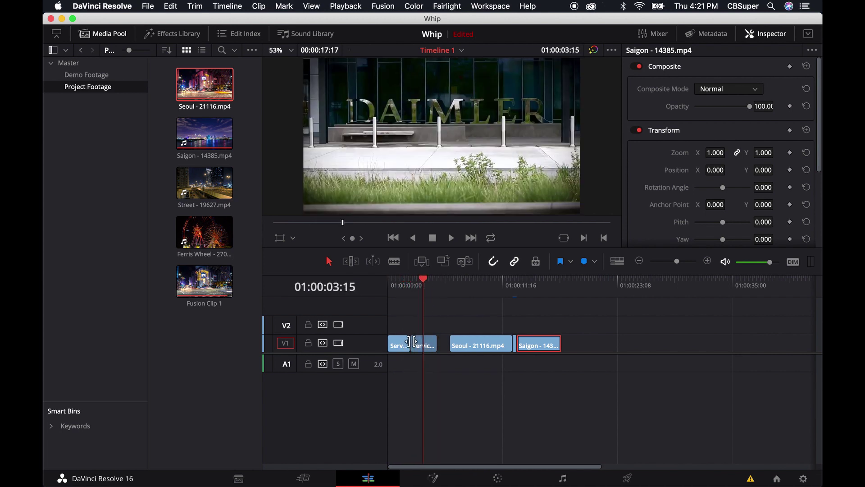
Step: Add a 48-frame cross dissolve at the first V1 cut and play it back
{"action": "right_click", "coordinate": [412, 345]}
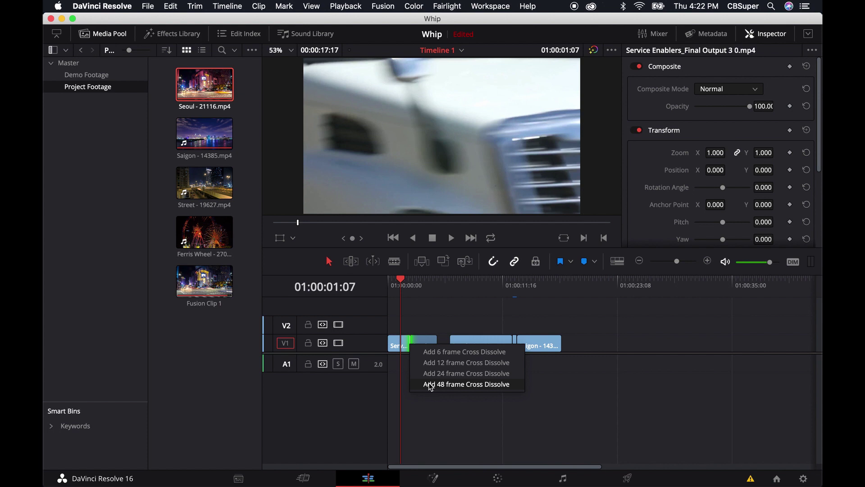
{"action": "left_click", "coordinate": [431, 386]}
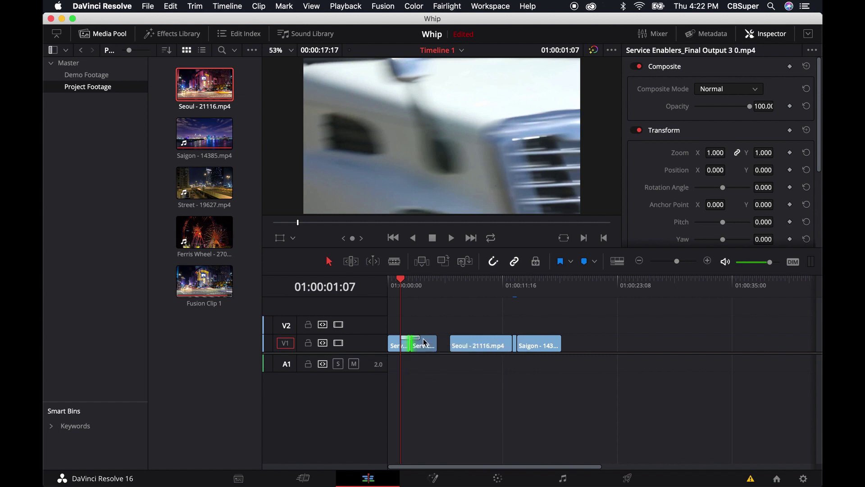
{"action": "key", "text": "space"}
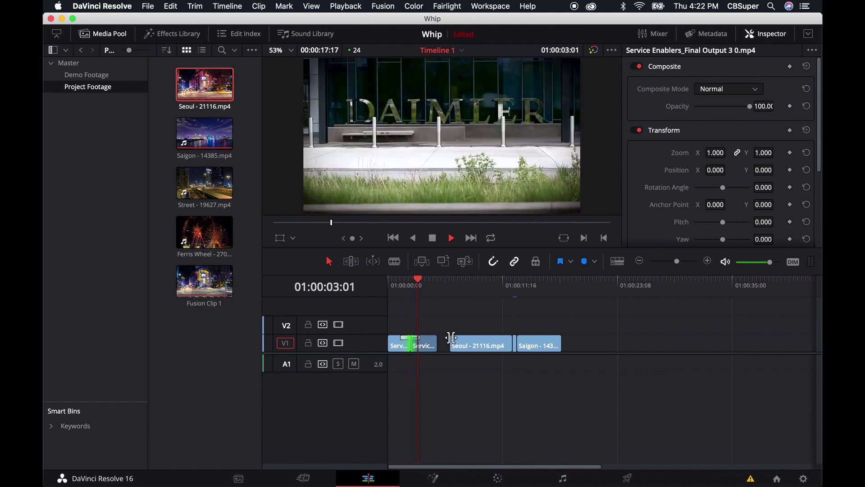
{"action": "left_click", "coordinate": [390, 282]}
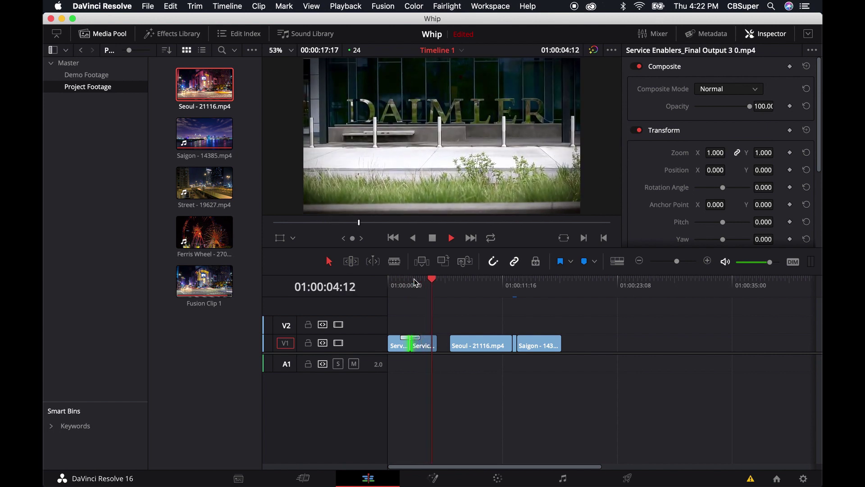
{"action": "left_click_drag", "start_coordinate": [441, 281], "coordinate": [388, 283]}
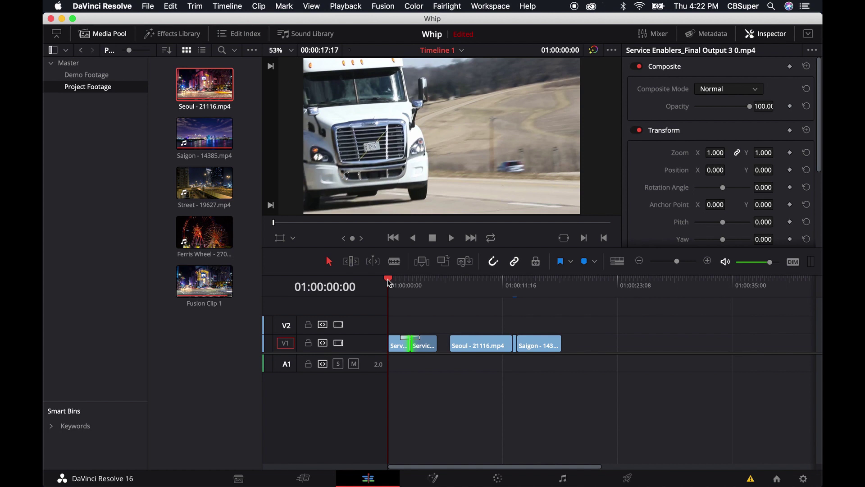
{"action": "left_click_drag", "start_coordinate": [473, 288], "coordinate": [494, 296]}
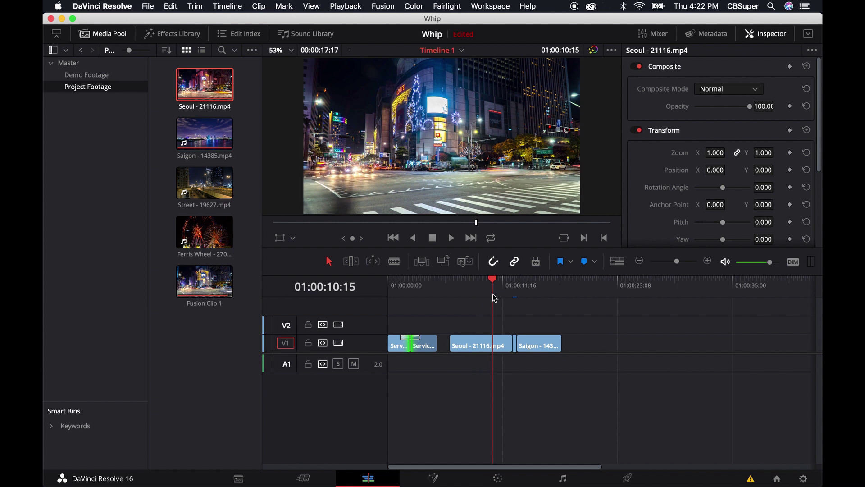
{"action": "mouse_move", "coordinate": [493, 279]}
{"action": "left_mouse_down"}
{"action": "mouse_move", "coordinate": [512, 280]}
{"action": "mouse_move", "coordinate": [498, 282]}
{"action": "left_mouse_up"}
{"action": "key", "text": "space"}
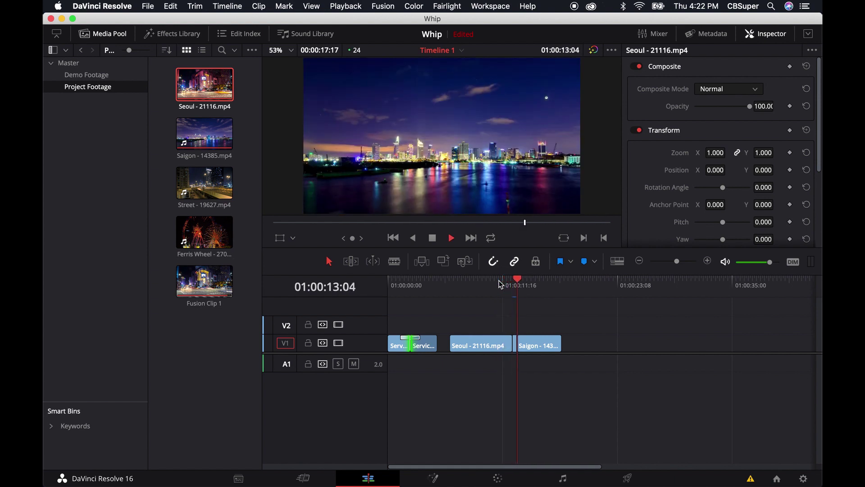
{"action": "key", "text": "space"}
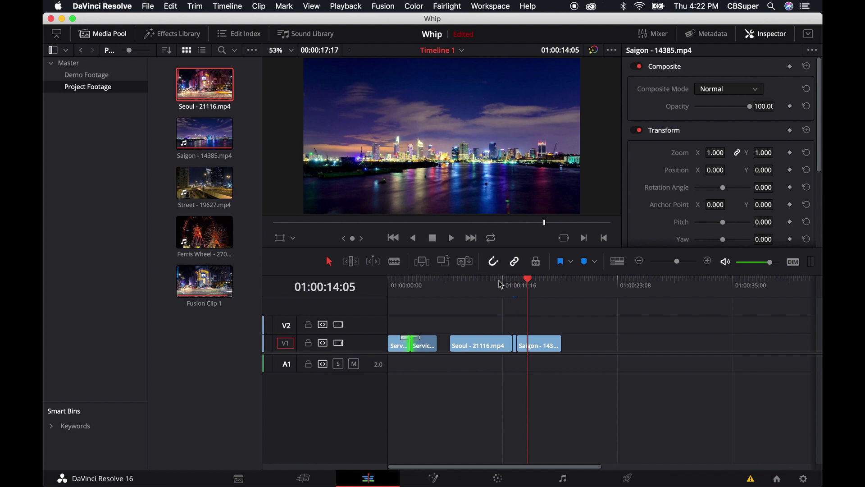
{"action": "left_click_drag", "start_coordinate": [527, 286], "coordinate": [498, 286]}
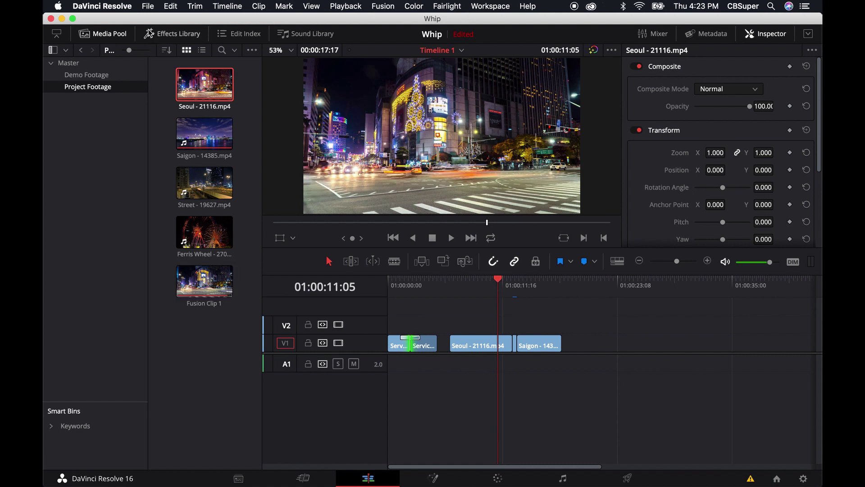
Step: Start a new project, discarding unsaved changes to Whip
{"action": "left_click", "coordinate": [148, 6]}
{"action": "left_click", "coordinate": [156, 20]}
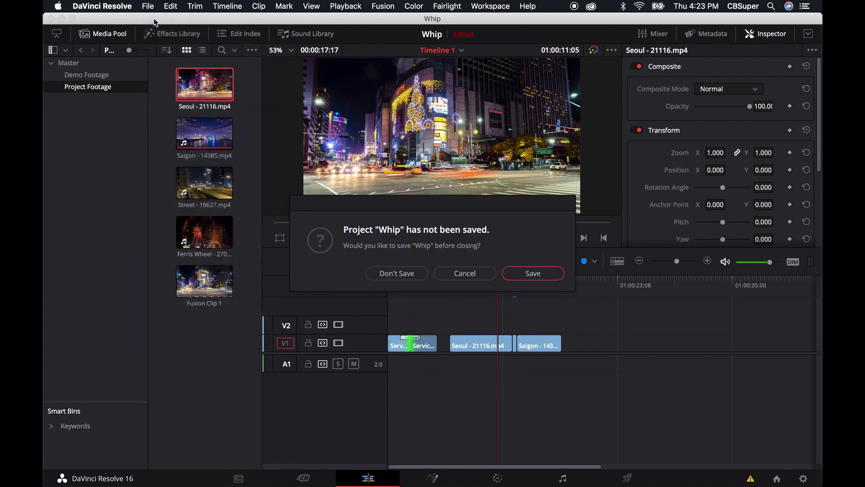
{"action": "left_click", "coordinate": [383, 270]}
Step: Import the media and place the Saigon clip, then Seoul - 21116.mp4, on a new timeline
{"action": "right_click", "coordinate": [205, 157]}
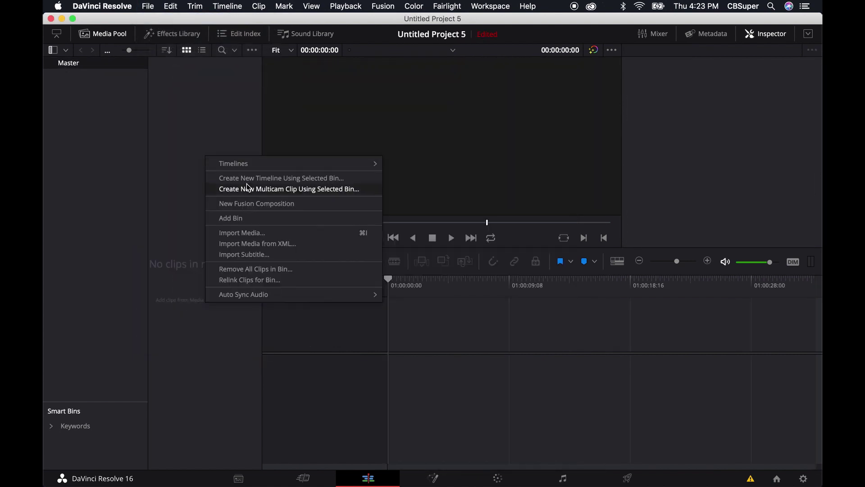
{"action": "left_click", "coordinate": [237, 233]}
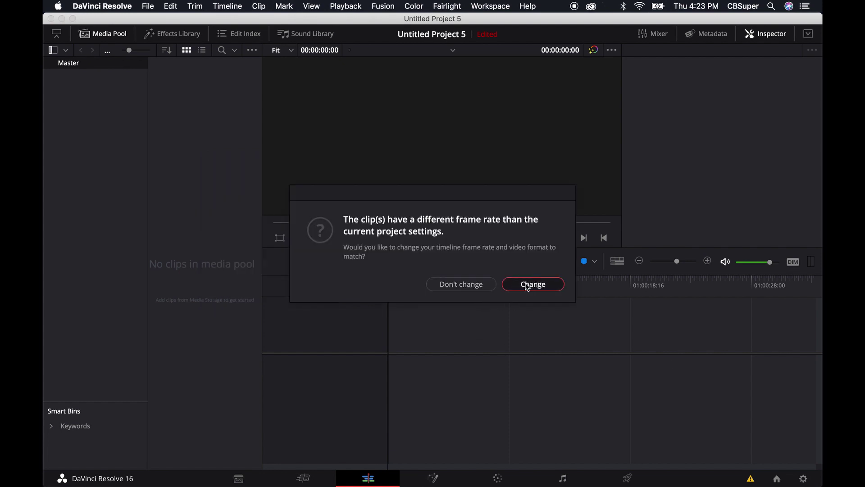
{"action": "left_click", "coordinate": [461, 284]}
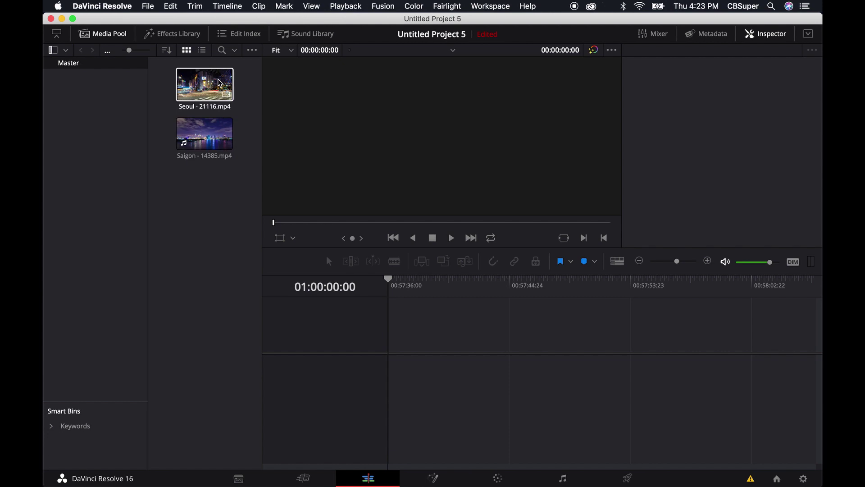
{"action": "left_click_drag", "start_coordinate": [227, 128], "coordinate": [396, 338]}
{"action": "left_click_drag", "start_coordinate": [203, 101], "coordinate": [445, 335]}
Step: Unlink and delete the Saigon audio clip, then step the playhead back to 01:00:04:17
{"action": "left_click", "coordinate": [439, 286]}
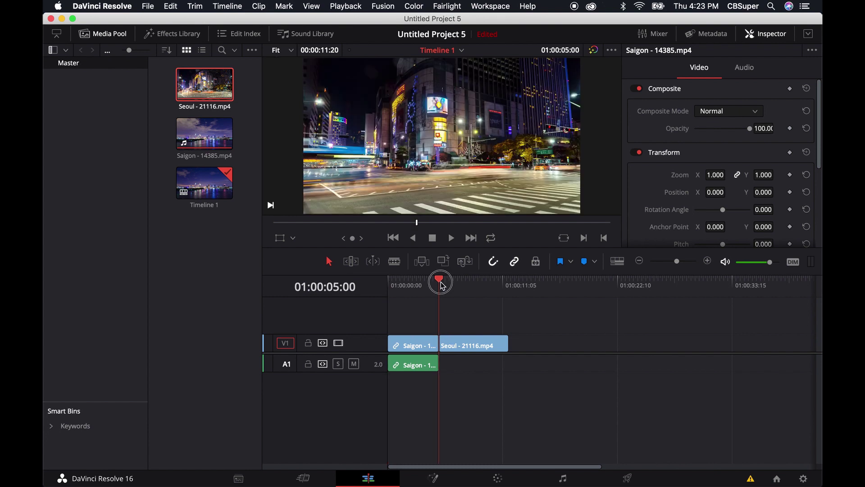
{"action": "left_click", "coordinate": [418, 369]}
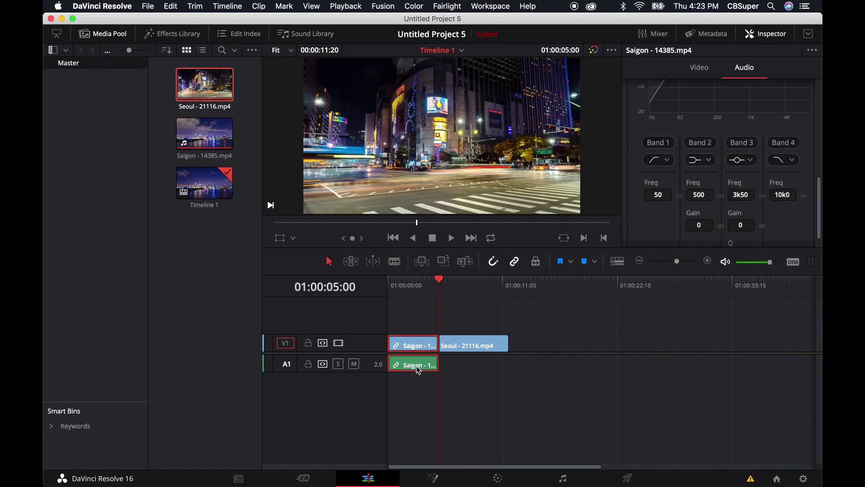
{"action": "right_click", "coordinate": [417, 366]}
{"action": "left_click", "coordinate": [442, 356]}
{"action": "left_click", "coordinate": [424, 366]}
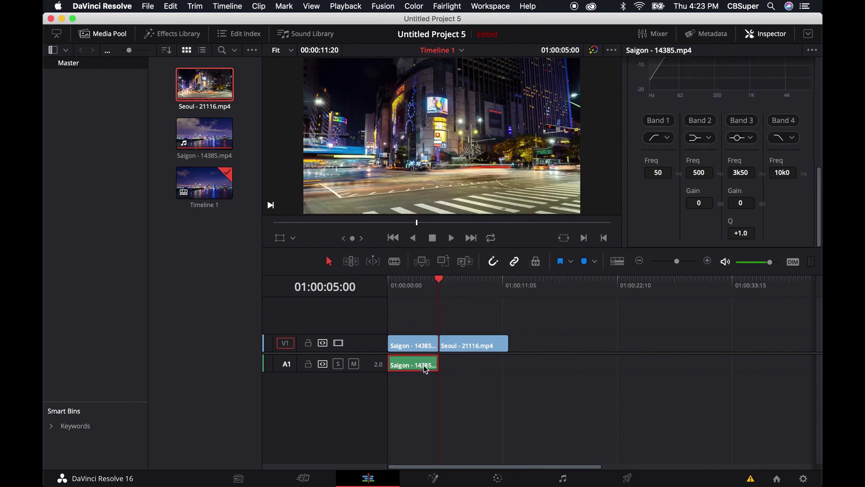
{"action": "key", "text": "Delete"}
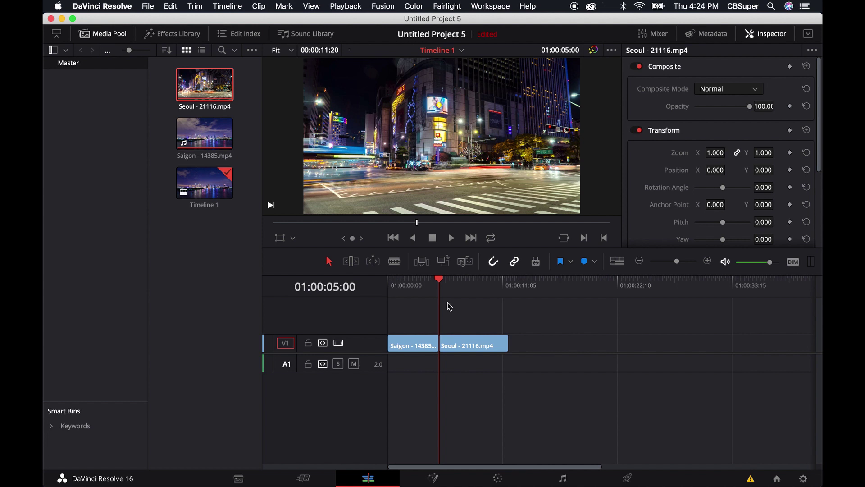
{"action": "key", "text": "Left"}
{"action": "key", "text": "Left"}
{"action": "key", "text": "Left"}
{"action": "key", "text": "Left"}
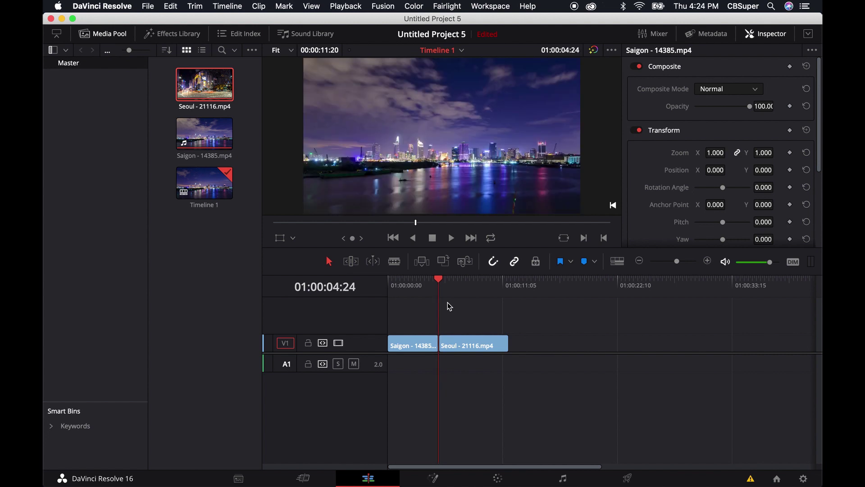
{"action": "key", "text": "Left"}
{"action": "key", "text": "Left"}
{"action": "key", "text": "Left"}
{"action": "key", "text": "Left"}
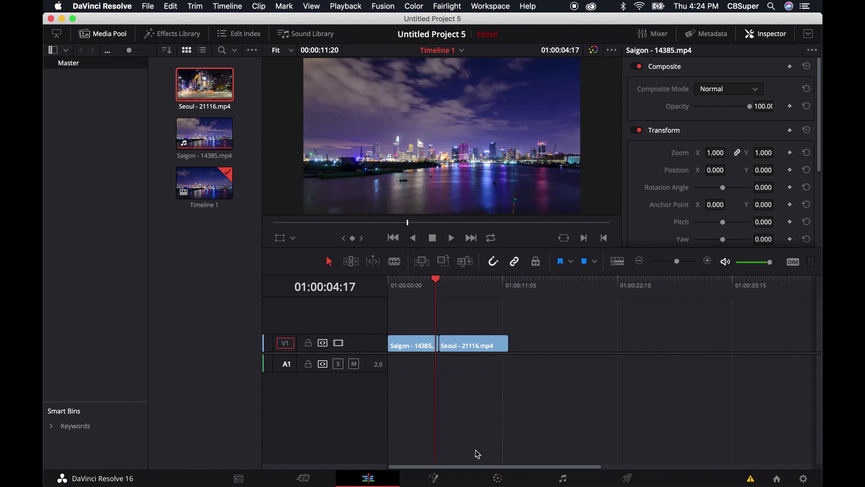
Step: Split the Saigon clip at the playhead and move the Seoul clip up onto V2
{"action": "left_click_drag", "start_coordinate": [676, 261], "coordinate": [683, 261]}
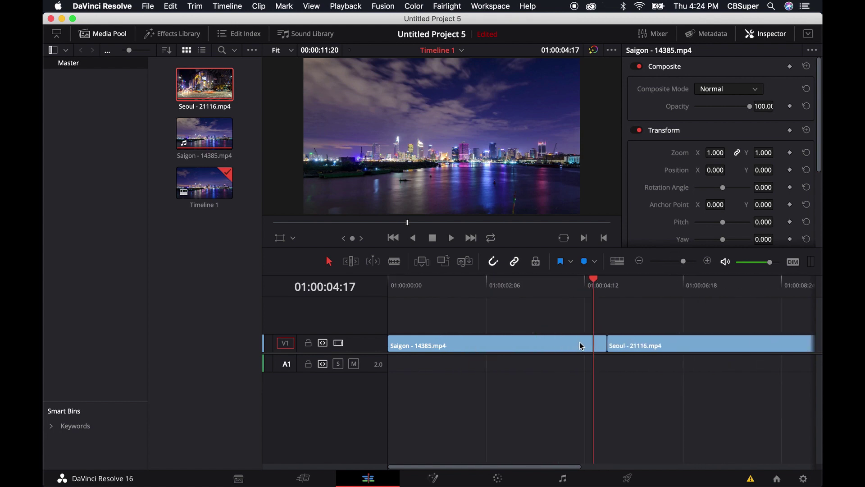
{"action": "key", "text": "b"}
{"action": "left_click", "coordinate": [594, 345]}
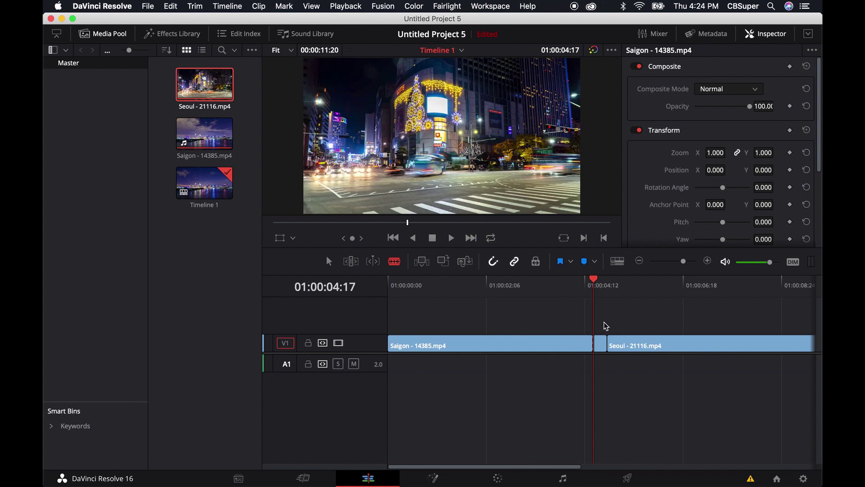
{"action": "key", "text": "a"}
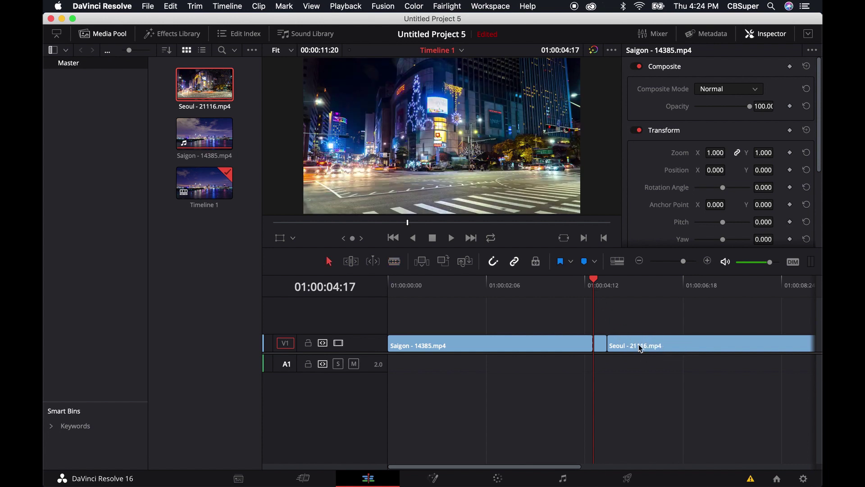
{"action": "left_click_drag", "start_coordinate": [637, 353], "coordinate": [605, 333]}
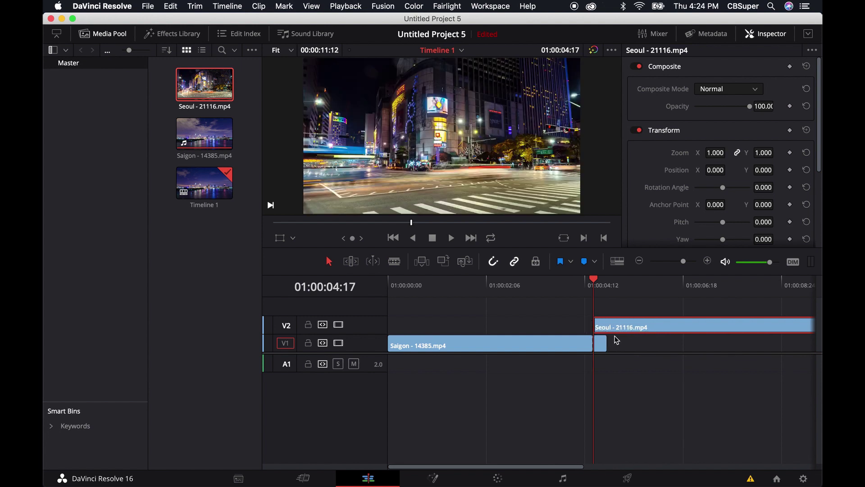
Step: Split Seoul on V2, move the remainder onto V1, and select both short pieces
{"action": "key", "text": "b"}
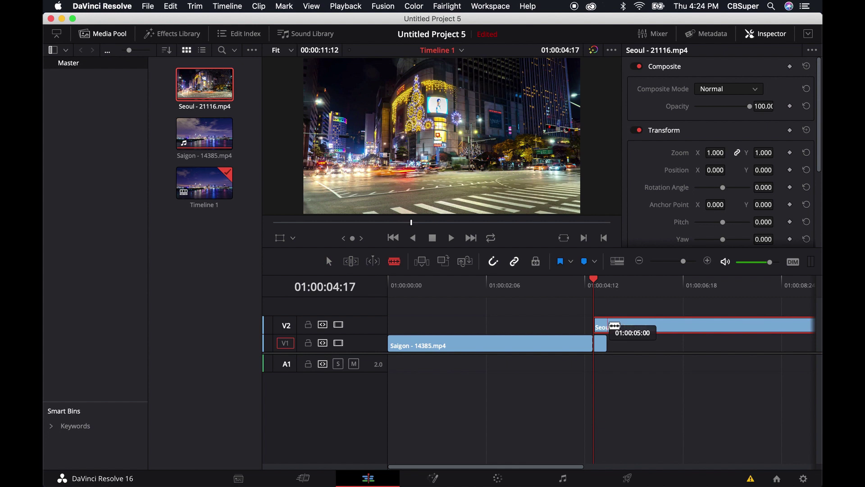
{"action": "left_click", "coordinate": [608, 326]}
{"action": "key", "text": "a"}
{"action": "left_click_drag", "start_coordinate": [643, 331], "coordinate": [641, 345]}
{"action": "left_click_drag", "start_coordinate": [609, 316], "coordinate": [601, 361]}
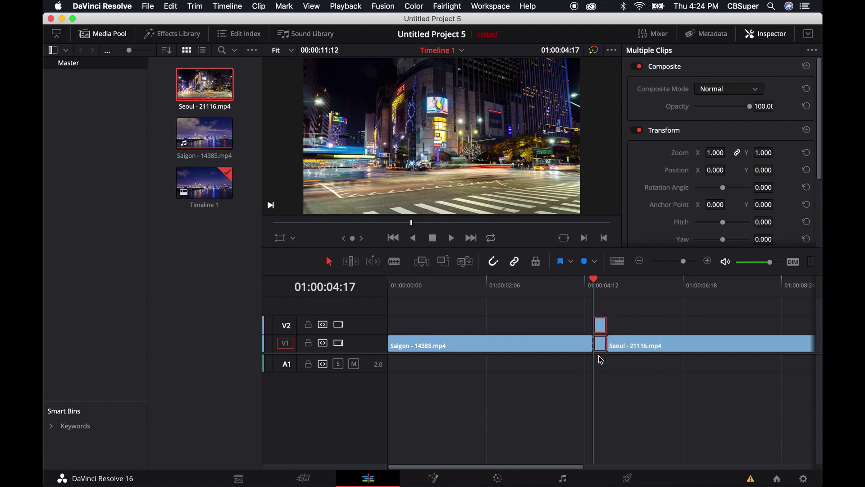
Step: Convert the two selected short pieces into Fusion Clip 1
{"action": "right_click", "coordinate": [600, 332]}
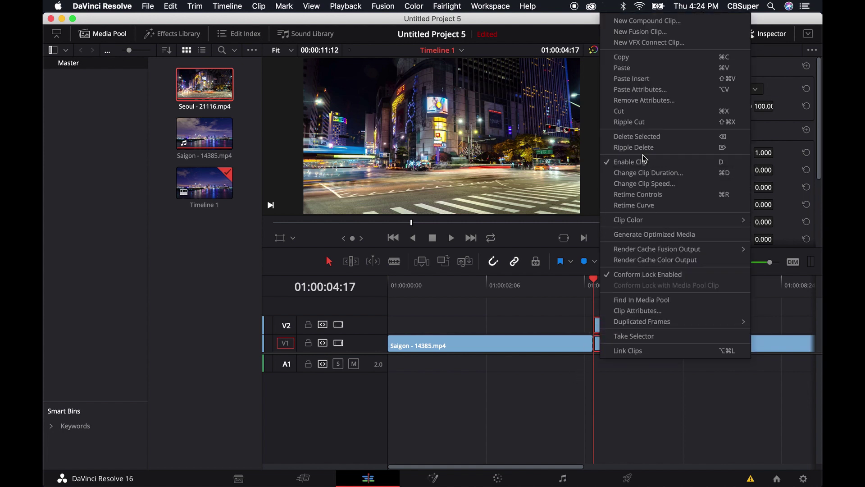
{"action": "left_click", "coordinate": [632, 35]}
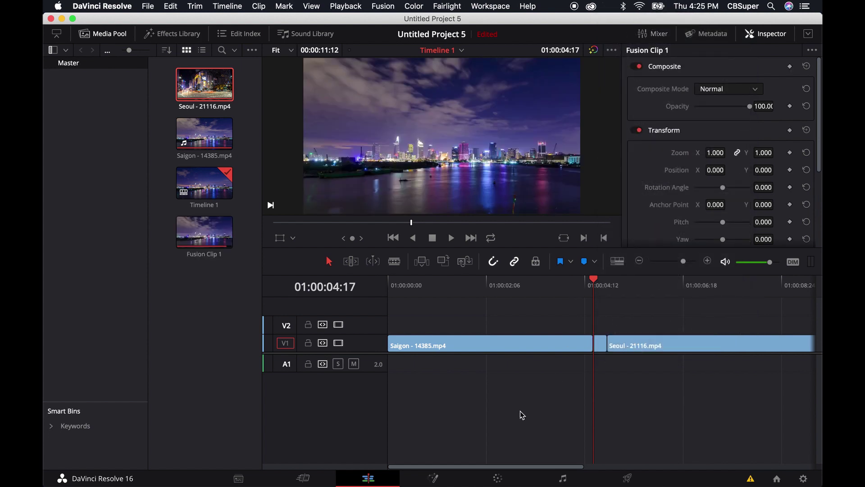
{"action": "left_click", "coordinate": [595, 280]}
Step: On the Fusion page, rename the MediaIn1 node to Vietnam
{"action": "left_click", "coordinate": [436, 479]}
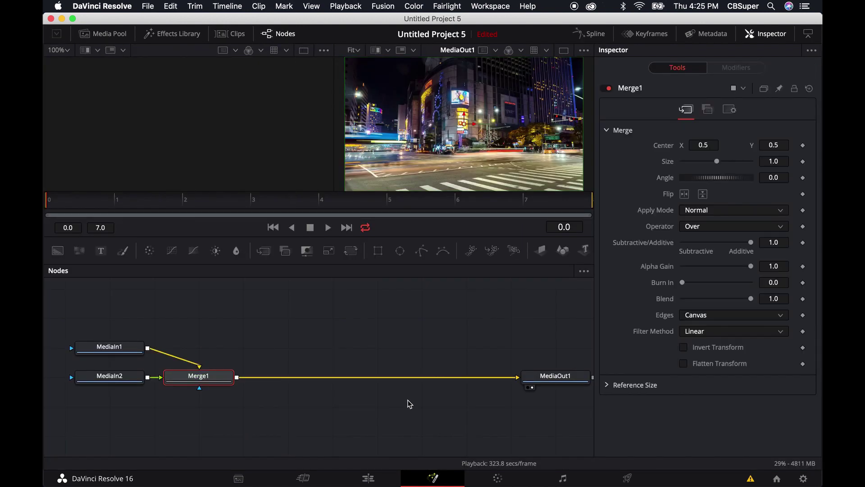
{"action": "left_click_drag", "start_coordinate": [115, 352], "coordinate": [116, 332]}
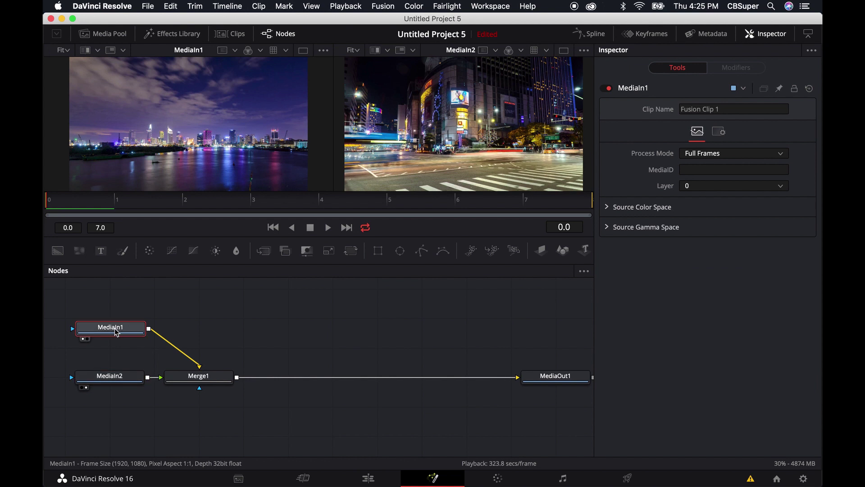
{"action": "key", "text": "XF86MonBrightnessUp"}
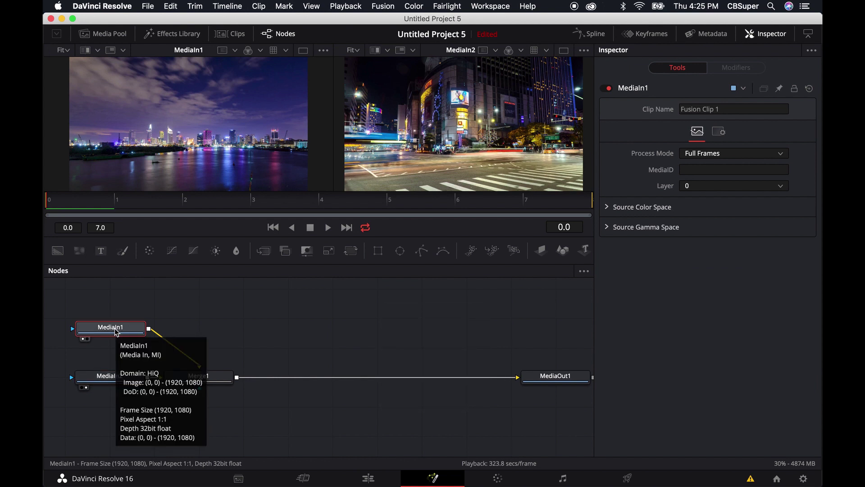
{"action": "key", "text": "F2"}
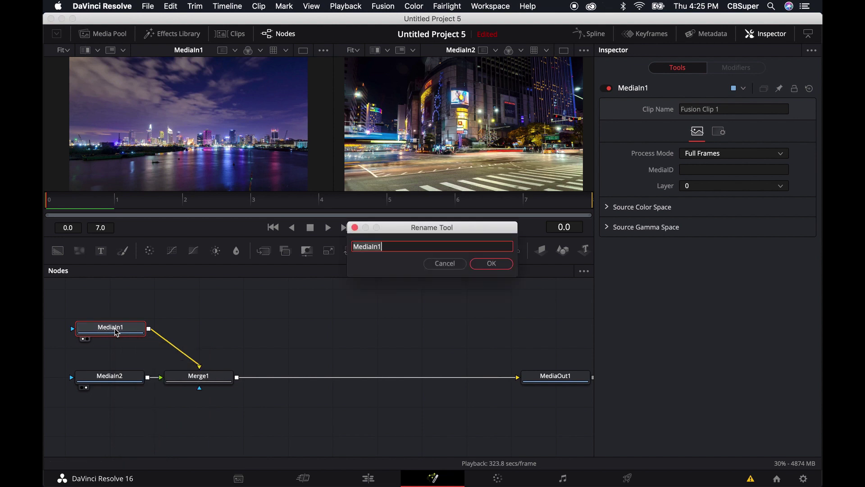
{"action": "key", "text": "BackSpace"}
{"action": "left_click", "coordinate": [489, 265]}
Step: Rename the MediaIn2 node to Korea
{"action": "left_click", "coordinate": [122, 380]}
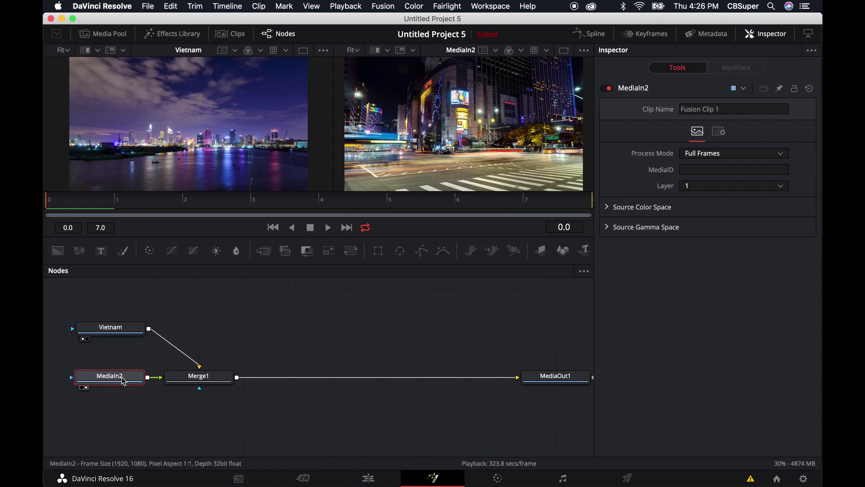
{"action": "key", "text": "F2"}
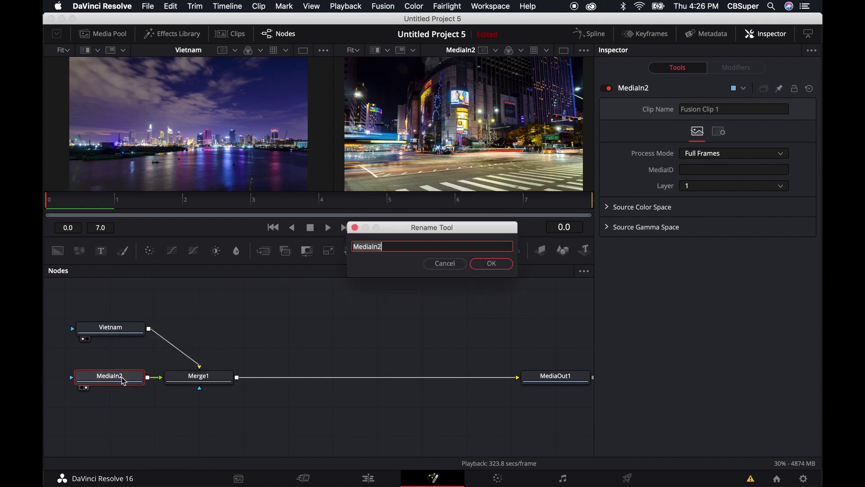
{"action": "type", "text": "Korea"}
{"action": "key", "text": "Return"}
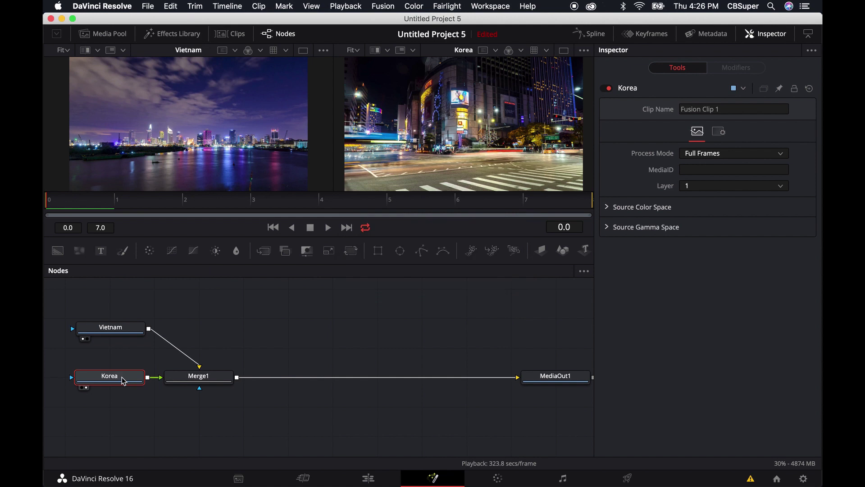
Step: Check the Saigon clip on the Edit page, then return to Fusion and nudge Vietnam left
{"action": "key", "text": "shift+4"}
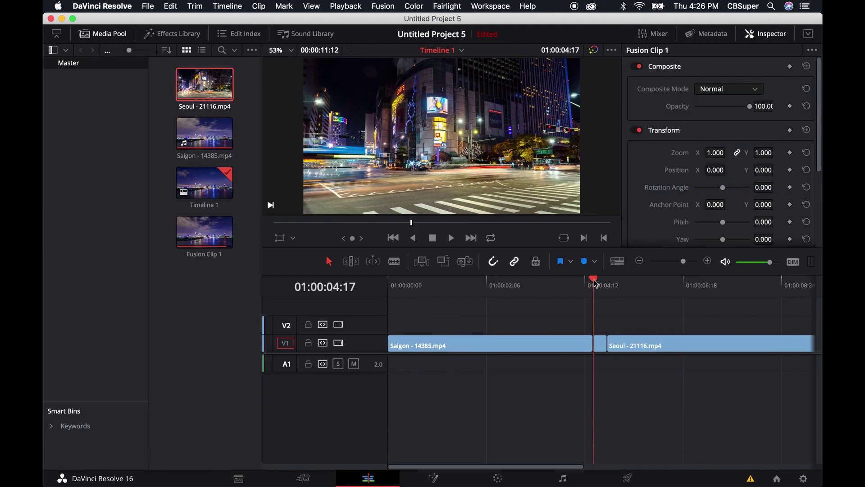
{"action": "mouse_move", "coordinate": [595, 283]}
{"action": "left_mouse_down"}
{"action": "mouse_move", "coordinate": [483, 292]}
{"action": "mouse_move", "coordinate": [682, 295]}
{"action": "mouse_move", "coordinate": [571, 298]}
{"action": "mouse_move", "coordinate": [603, 297]}
{"action": "mouse_move", "coordinate": [594, 298]}
{"action": "left_mouse_up"}
{"action": "left_click", "coordinate": [433, 478]}
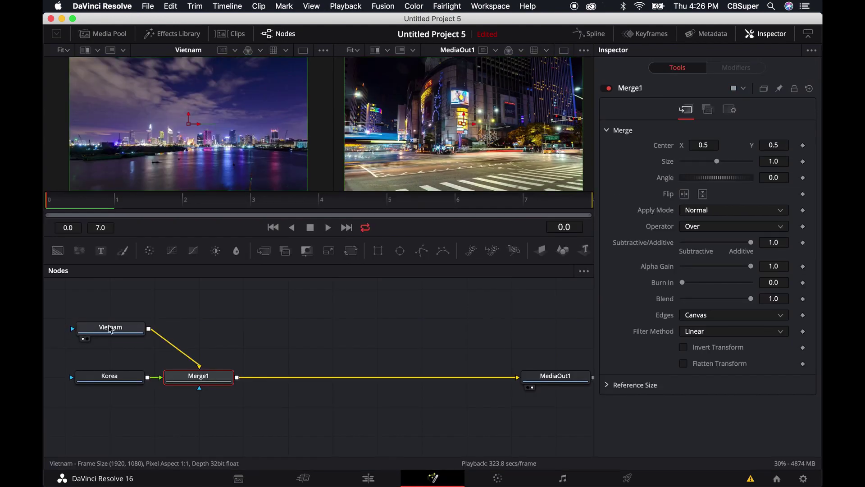
{"action": "left_click", "coordinate": [118, 380]}
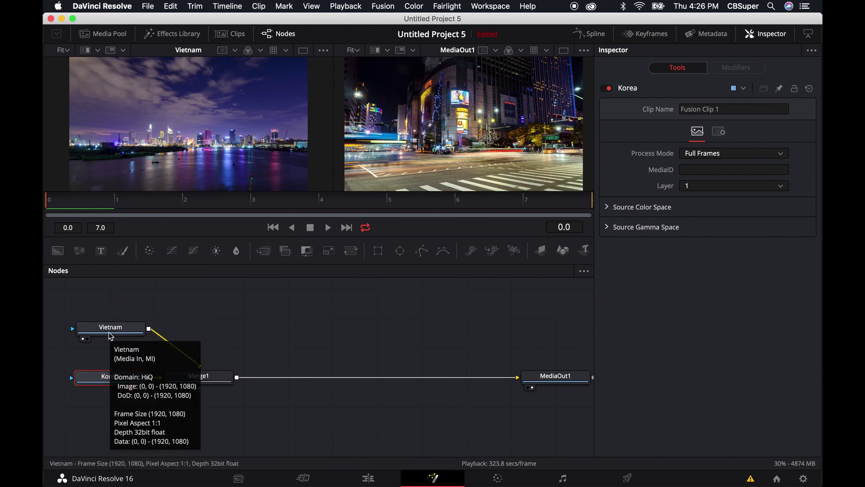
{"action": "left_click", "coordinate": [114, 334]}
{"action": "left_click_drag", "start_coordinate": [114, 333], "coordinate": [111, 334]}
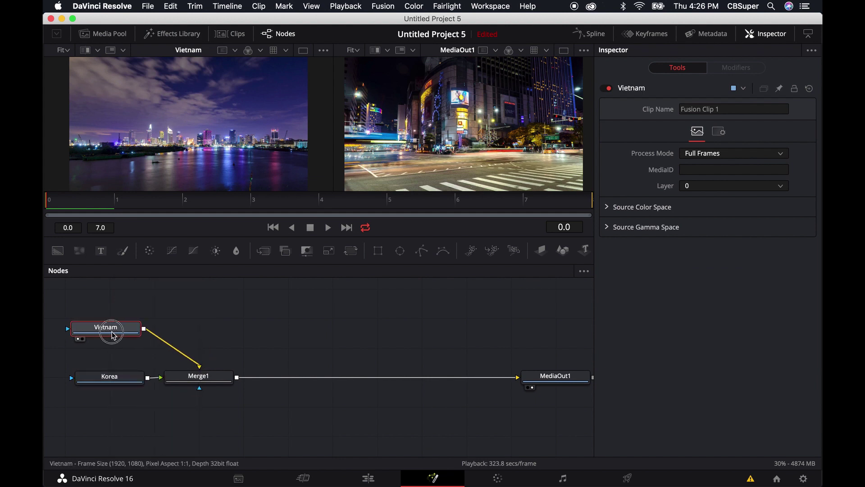
Step: Add a Transform node after both the Vietnam and Korea inputs
{"action": "left_click", "coordinate": [351, 252]}
{"action": "left_click", "coordinate": [127, 377]}
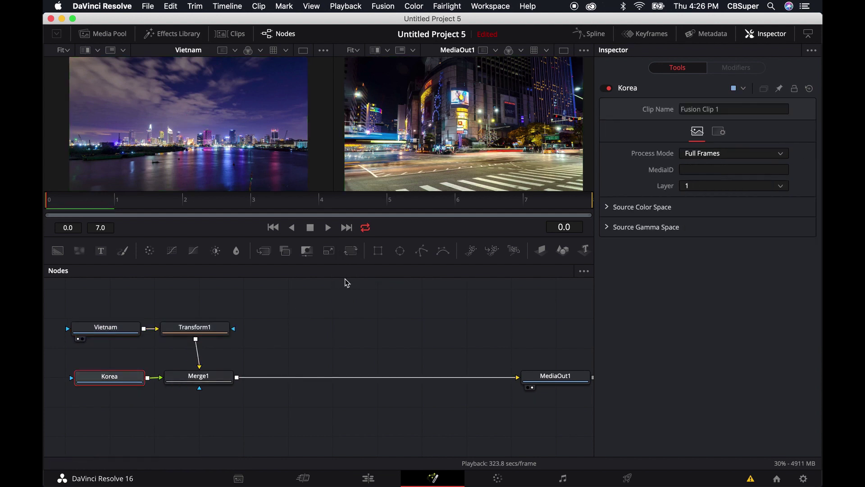
{"action": "left_click", "coordinate": [350, 252]}
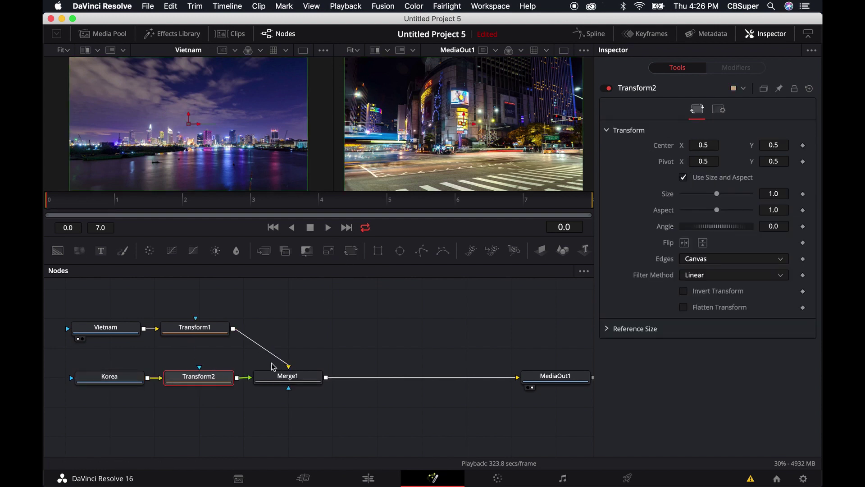
Step: Move Merge1 right and connect Transform2 as background, Transform1 as foreground
{"action": "left_click_drag", "start_coordinate": [284, 373], "coordinate": [396, 378]}
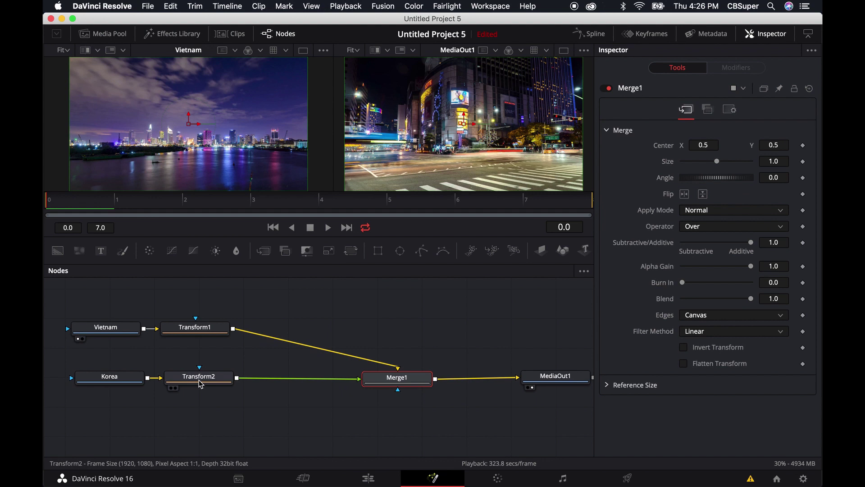
{"action": "left_click_drag", "start_coordinate": [354, 383], "coordinate": [288, 374]}
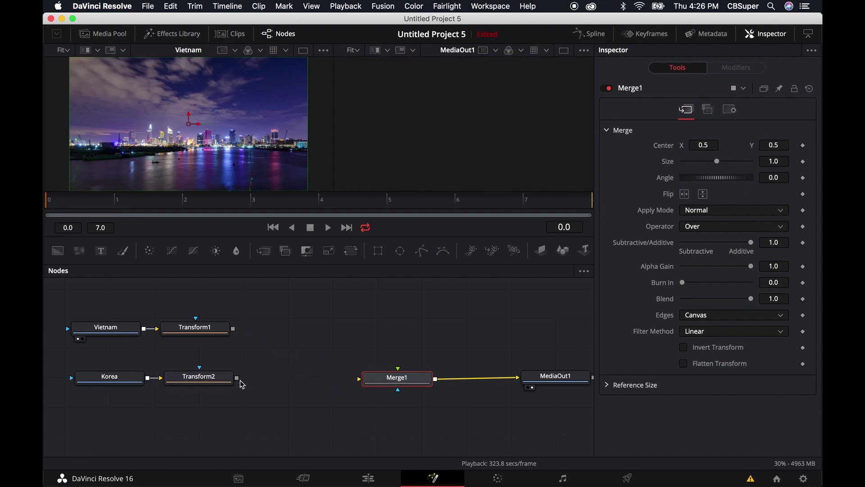
{"action": "left_click_drag", "start_coordinate": [237, 378], "coordinate": [391, 381]}
{"action": "left_click_drag", "start_coordinate": [233, 328], "coordinate": [378, 378]}
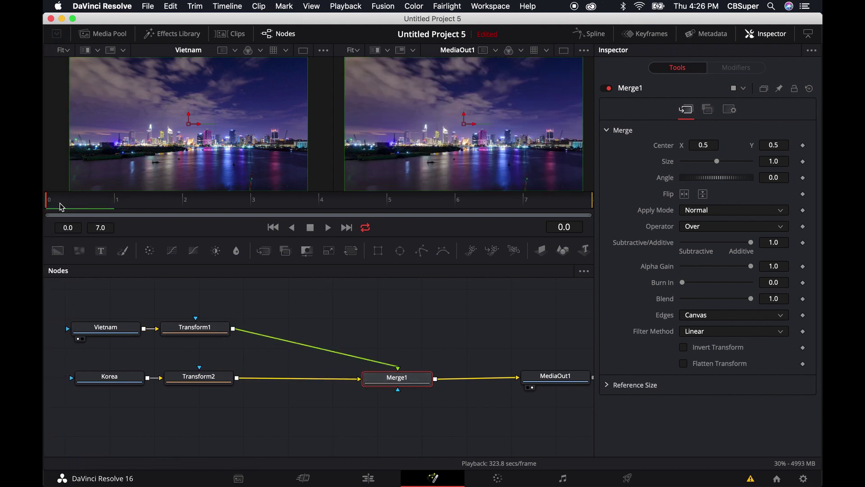
Step: Keyframe Transform1's Center at frame 0 and set Center X to -0.5 at frame 7
{"action": "left_click", "coordinate": [204, 331]}
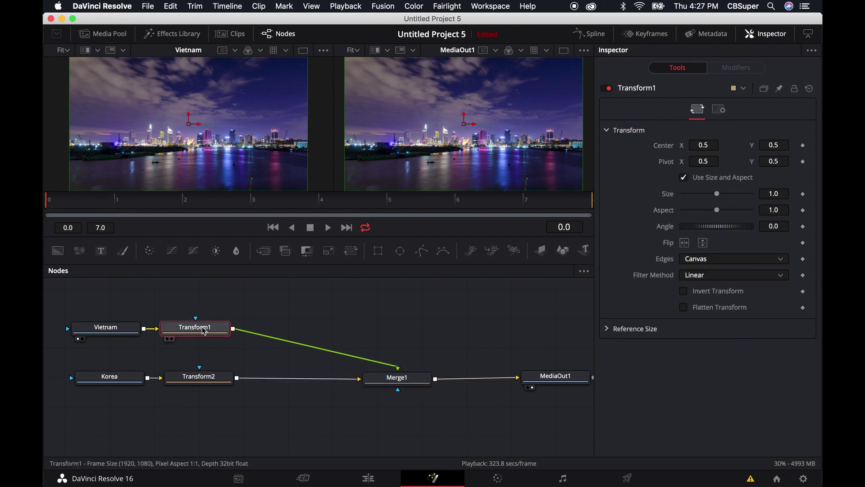
{"action": "left_click", "coordinate": [802, 146]}
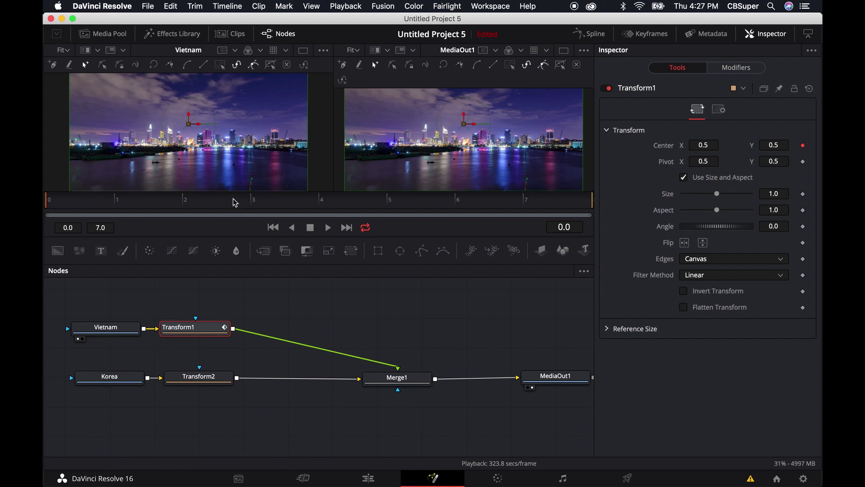
{"action": "left_click", "coordinate": [522, 204]}
{"action": "left_click", "coordinate": [524, 203]}
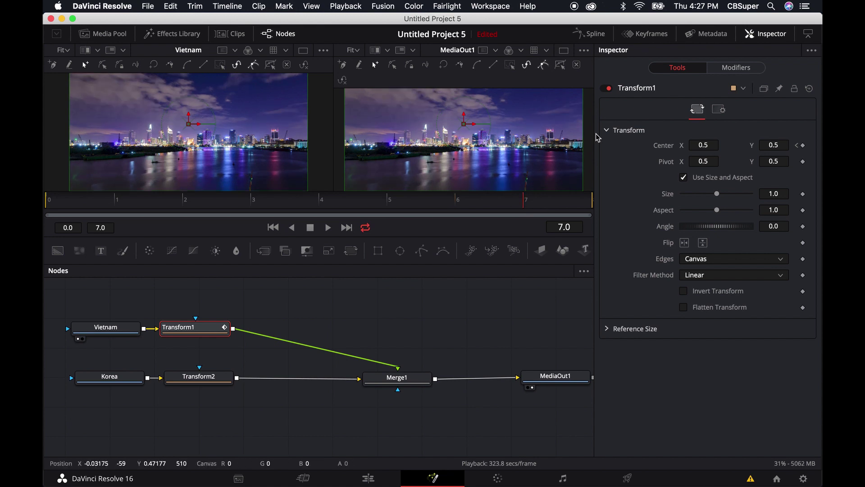
{"action": "left_click", "coordinate": [699, 145]}
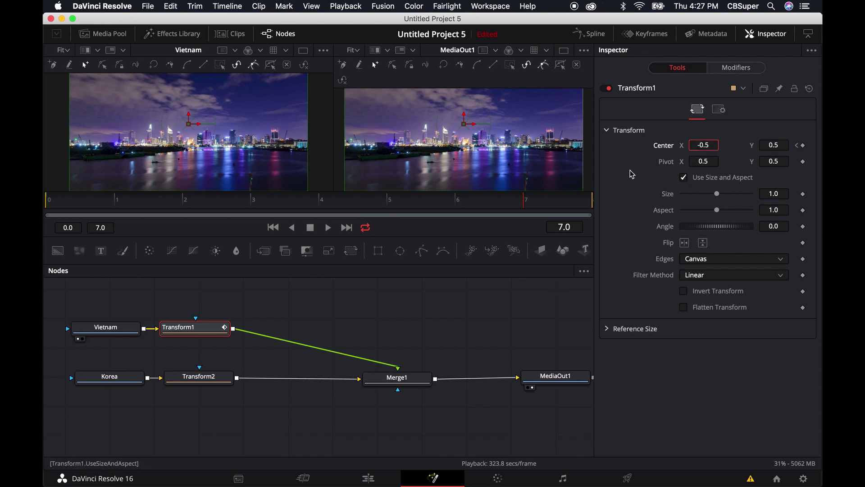
{"action": "type", "text": "-"}
{"action": "key", "text": "Return"}
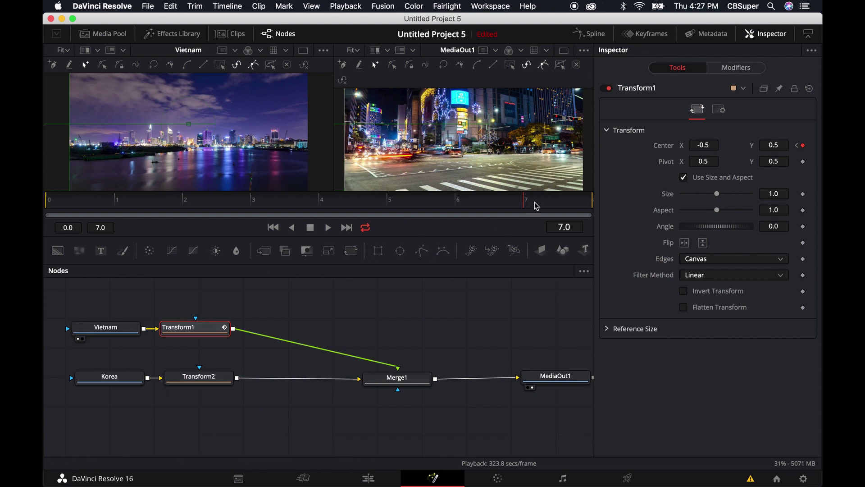
{"action": "left_click", "coordinate": [207, 381]}
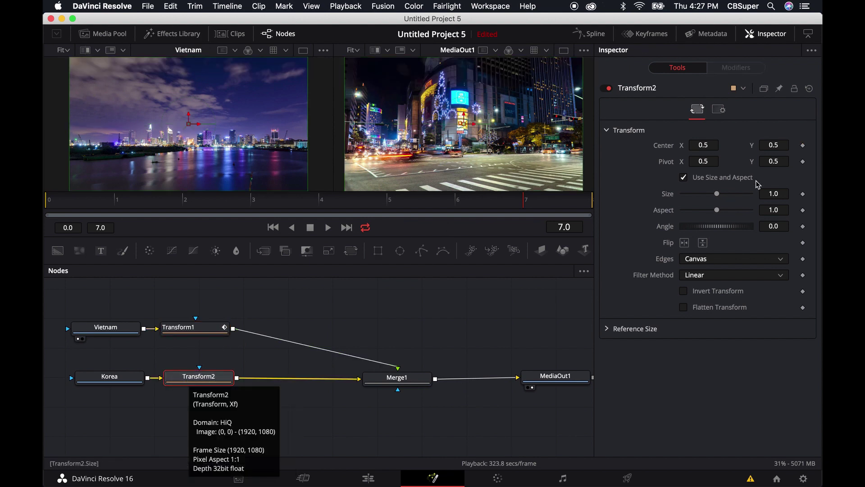
Step: Keyframe Transform2's Center at frame 7, then set Center X to 1.5 at frame 0
{"action": "left_click", "coordinate": [804, 146]}
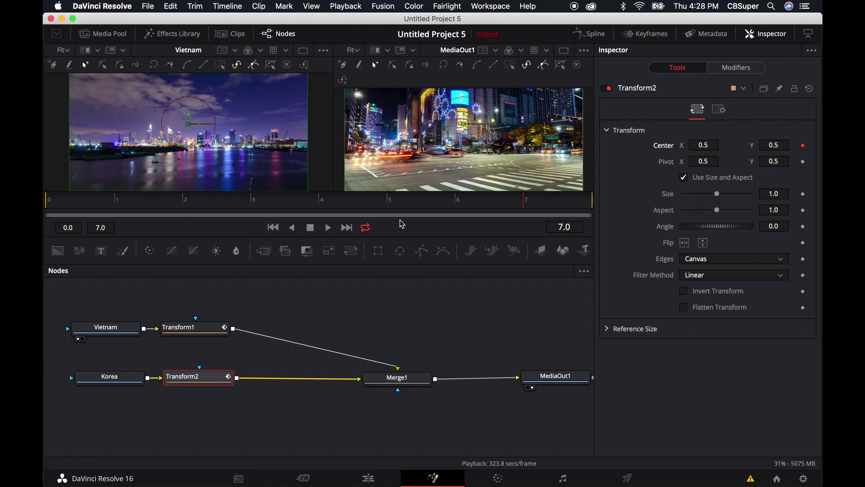
{"action": "left_click", "coordinate": [46, 204]}
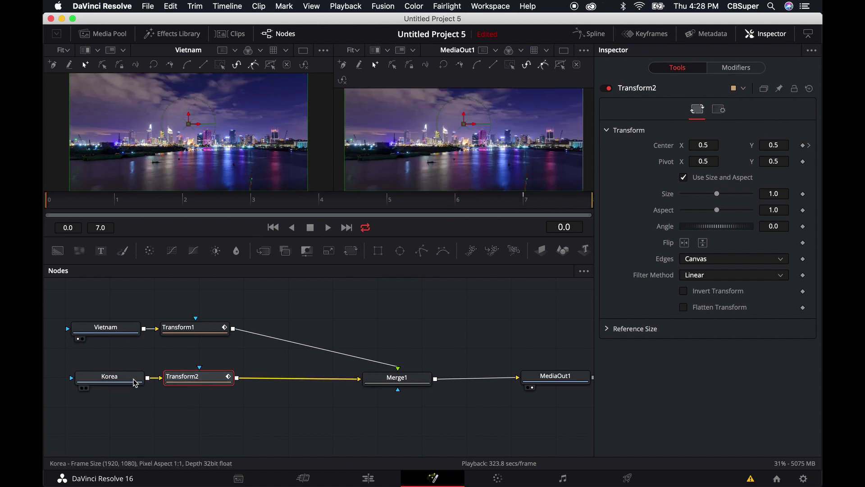
{"action": "left_click", "coordinate": [696, 145]}
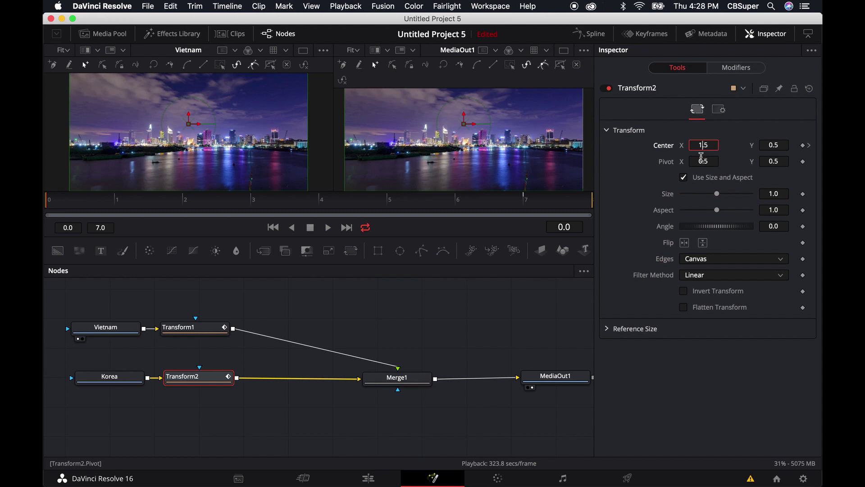
{"action": "type", "text": "1"}
{"action": "key", "text": "Return"}
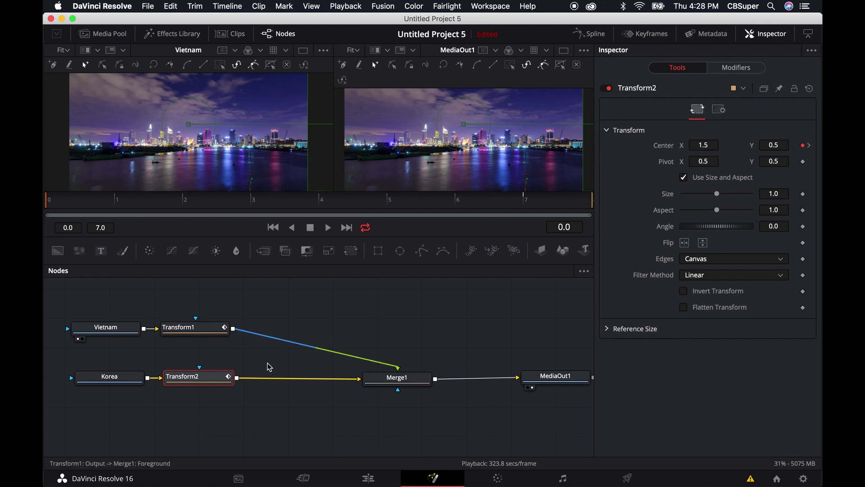
{"action": "left_click", "coordinate": [368, 477]}
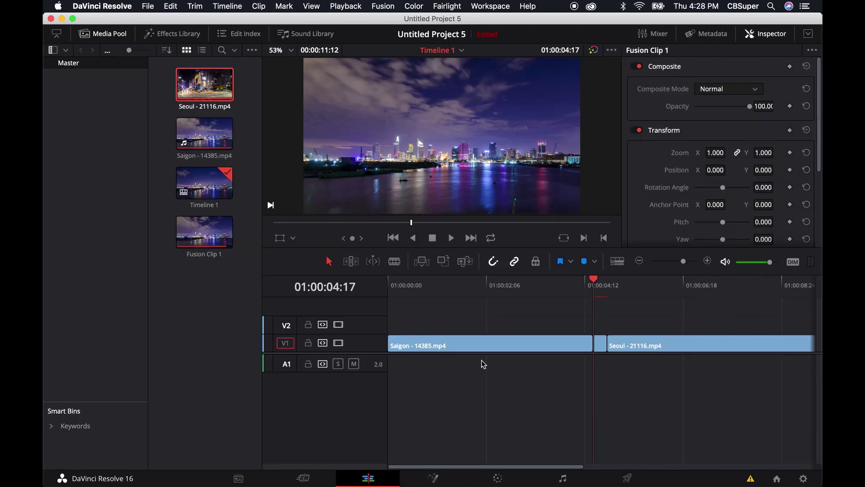
{"action": "mouse_move", "coordinate": [593, 280]}
{"action": "left_mouse_down"}
{"action": "mouse_move", "coordinate": [584, 284]}
{"action": "mouse_move", "coordinate": [653, 284]}
{"action": "mouse_move", "coordinate": [583, 283]}
{"action": "left_mouse_up"}
{"action": "key", "text": "space"}
{"action": "key", "text": "space"}
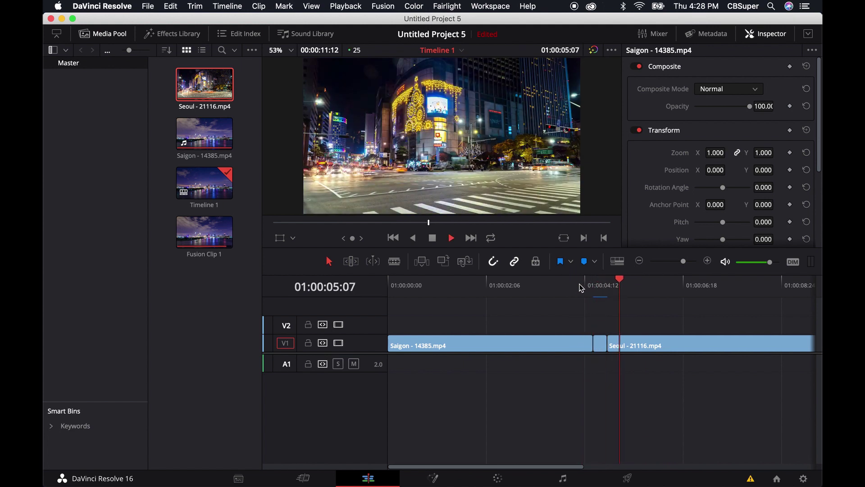
{"action": "key", "text": "space"}
{"action": "left_click", "coordinate": [623, 282]}
{"action": "left_click_drag", "start_coordinate": [625, 283], "coordinate": [608, 284]}
{"action": "key", "text": "Left"}
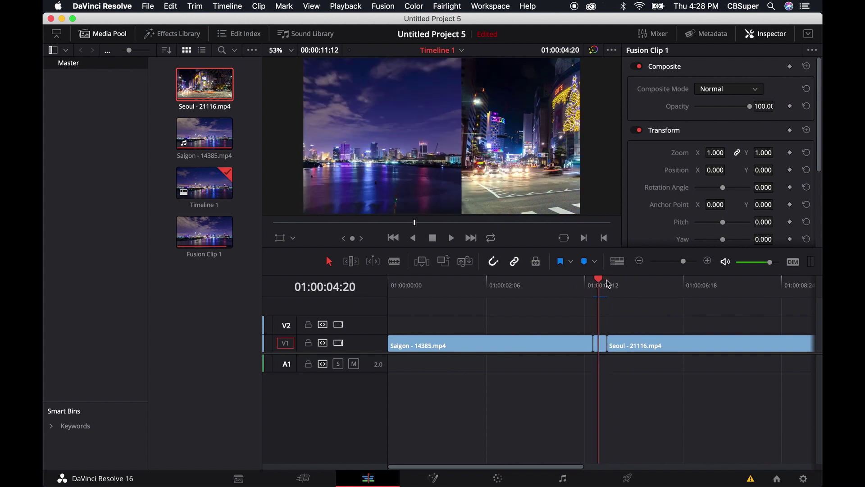
Step: Enable motion blur on Transform1 with Quality 10 and Shutter Angle 360
{"action": "left_click", "coordinate": [431, 480]}
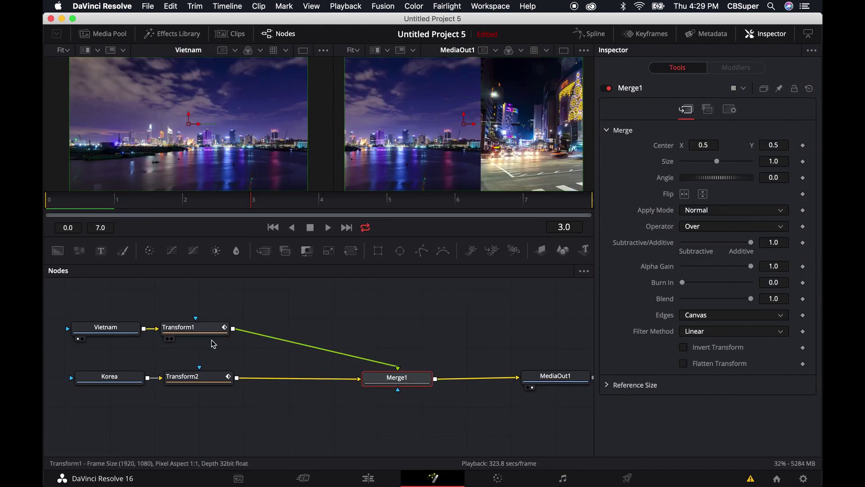
{"action": "left_click", "coordinate": [210, 333]}
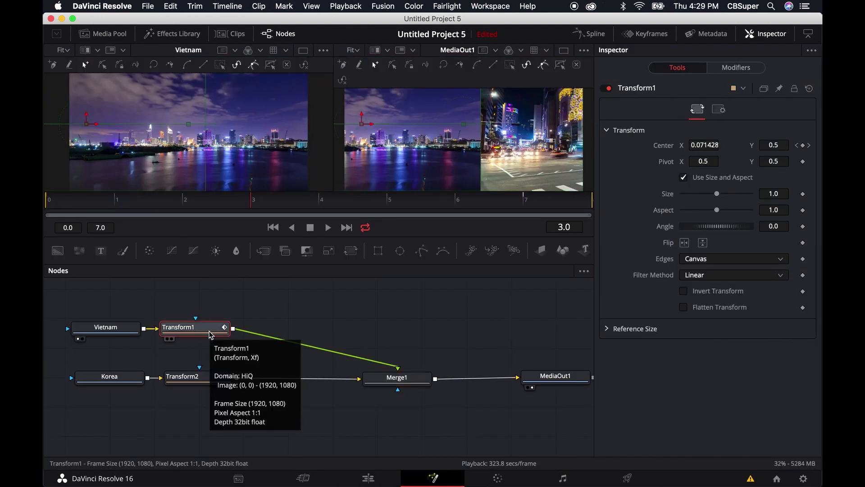
{"action": "left_click", "coordinate": [718, 109]}
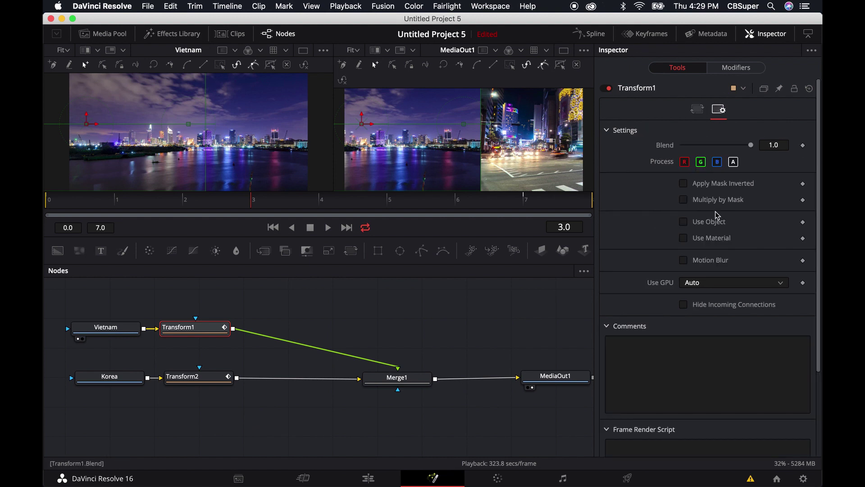
{"action": "left_click", "coordinate": [684, 261]}
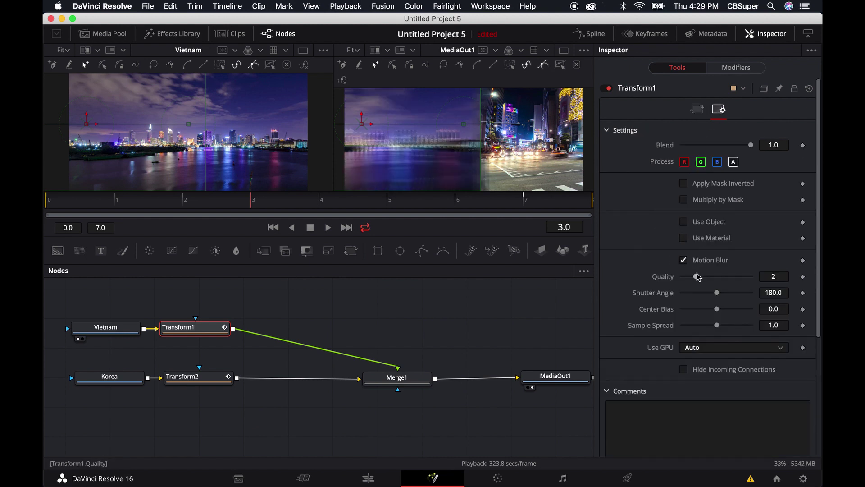
{"action": "left_click_drag", "start_coordinate": [698, 277], "coordinate": [784, 278]}
{"action": "left_click_drag", "start_coordinate": [717, 293], "coordinate": [784, 294]}
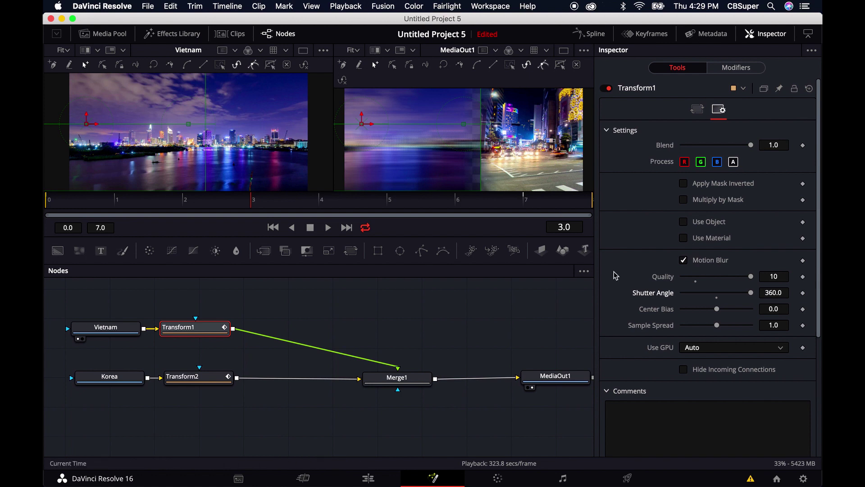
Step: Nudge the center bias, then turn on Transform2's Motion Blur at Quality 10 and Shutter Angle 360
{"action": "left_click_drag", "start_coordinate": [719, 312], "coordinate": [748, 313]}
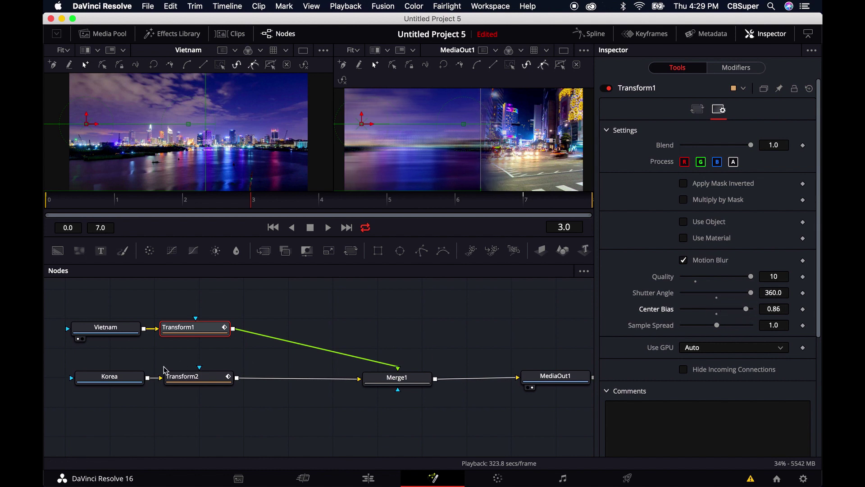
{"action": "left_click", "coordinate": [194, 376]}
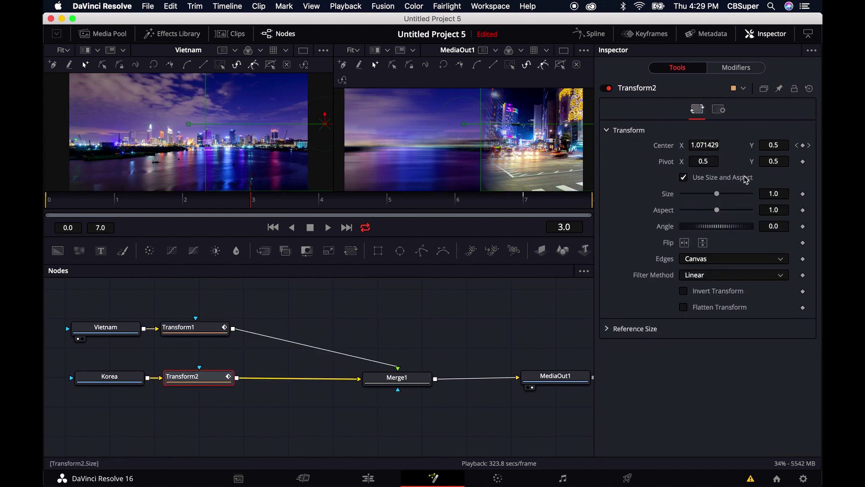
{"action": "left_click", "coordinate": [718, 110]}
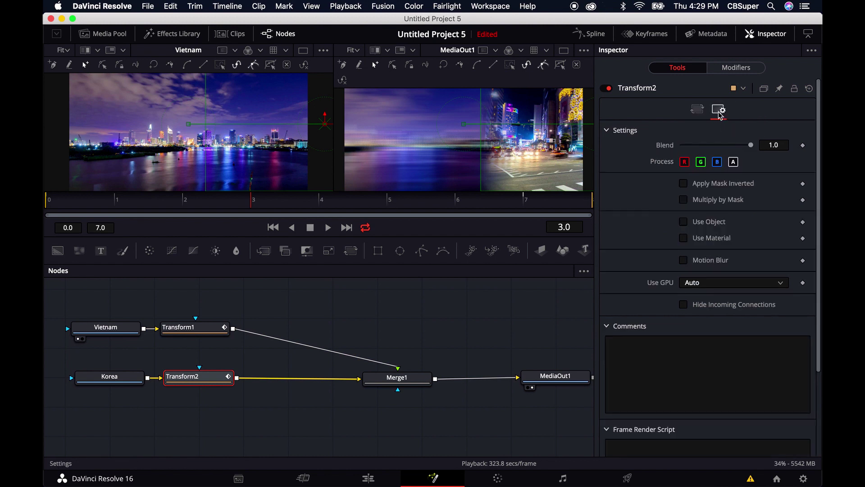
{"action": "left_click", "coordinate": [684, 260]}
{"action": "left_click_drag", "start_coordinate": [695, 277], "coordinate": [717, 310]}
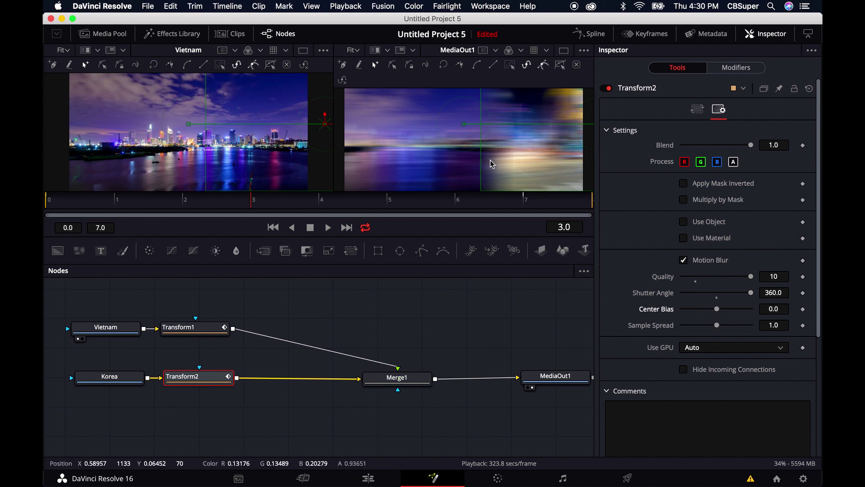
{"action": "left_click", "coordinate": [368, 477]}
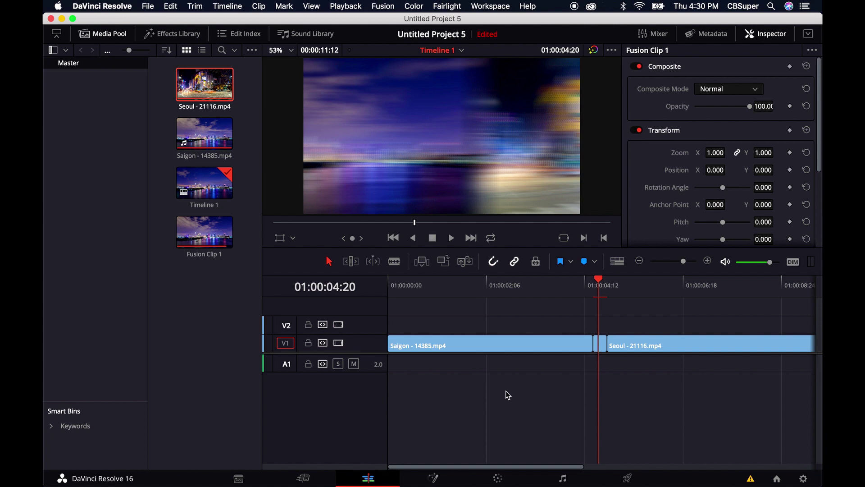
{"action": "left_click_drag", "start_coordinate": [598, 279], "coordinate": [632, 280]}
{"action": "key", "text": "Left"}
{"action": "key", "text": "Left"}
{"action": "key", "text": "Left"}
{"action": "key", "text": "Left"}
{"action": "key", "text": "Left"}
{"action": "key", "text": "Left"}
{"action": "key", "text": "Left"}
{"action": "key", "text": "Left"}
{"action": "key", "text": "Left"}
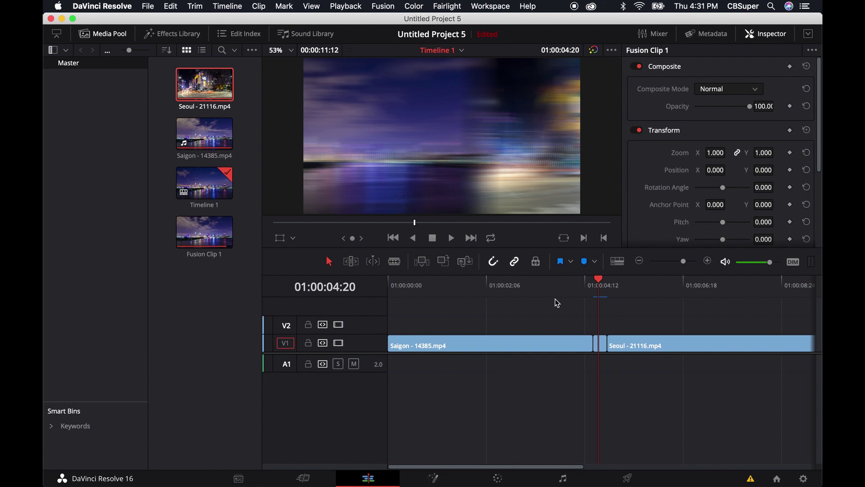
{"action": "left_click_drag", "start_coordinate": [601, 283], "coordinate": [582, 283]}
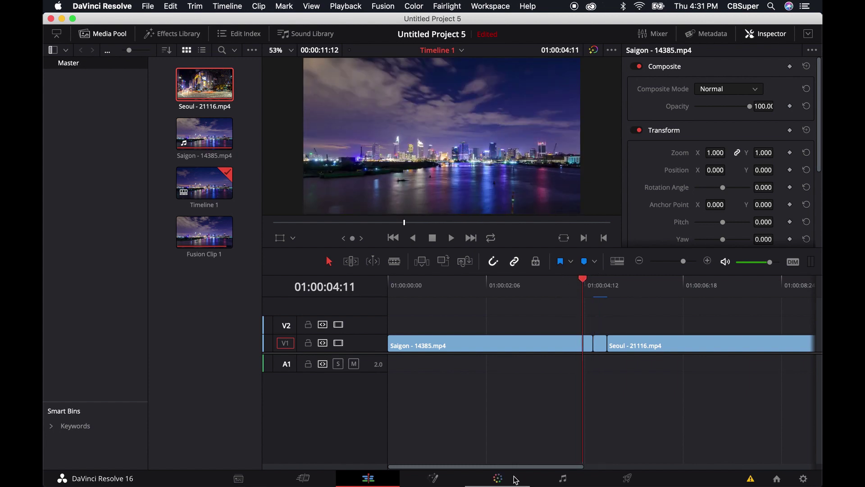
Step: In Fusion, uncheck Motion Blur on Transform1 and Transform2, then slide Merge1 left in the node graph
{"action": "left_click", "coordinate": [431, 478]}
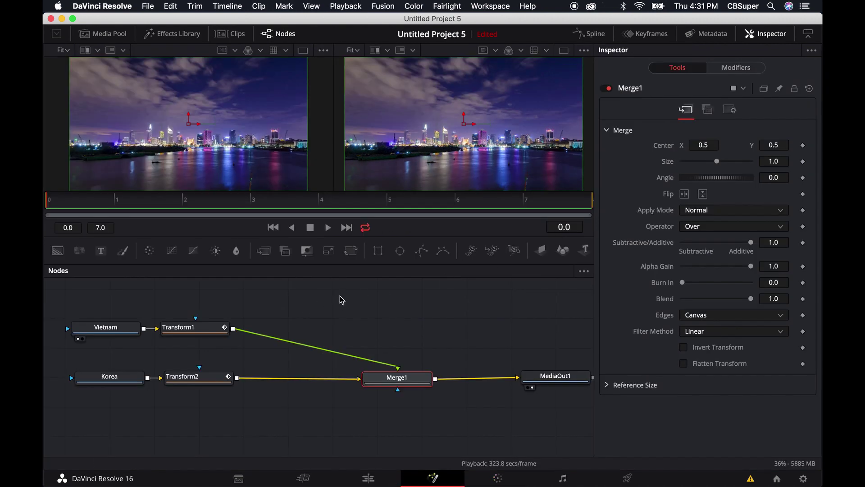
{"action": "left_click", "coordinate": [205, 332]}
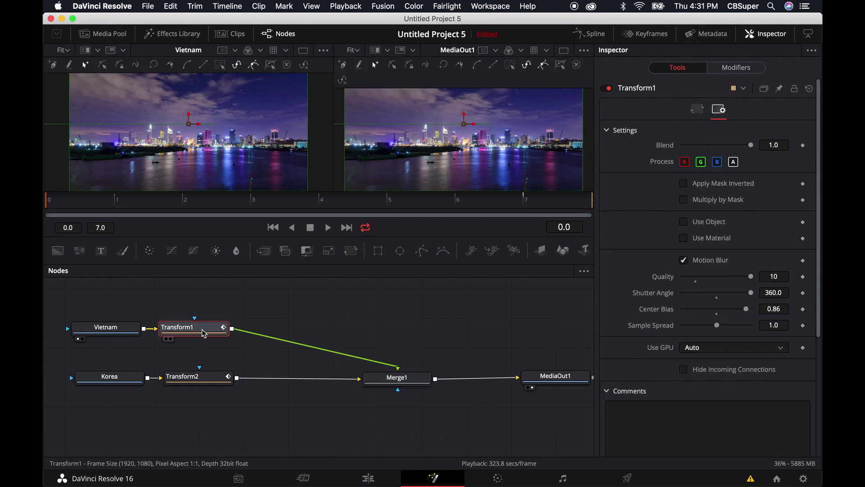
{"action": "left_click", "coordinate": [683, 260]}
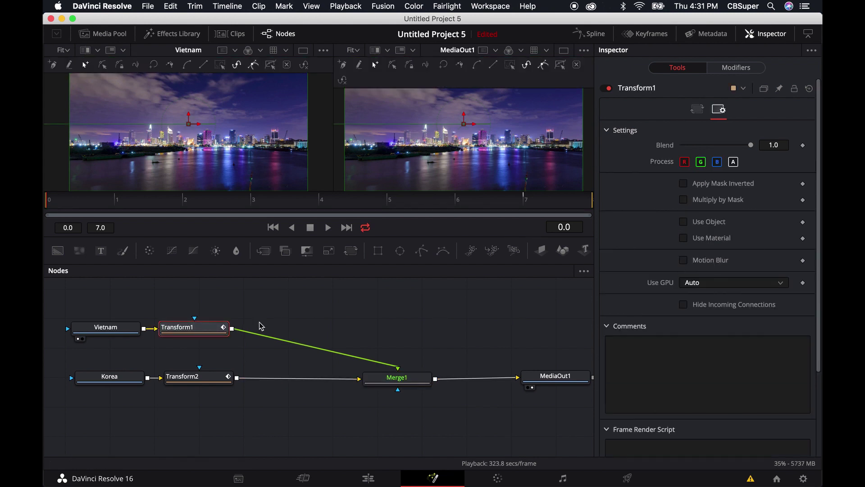
{"action": "left_click", "coordinate": [209, 382]}
{"action": "left_click", "coordinate": [683, 260]}
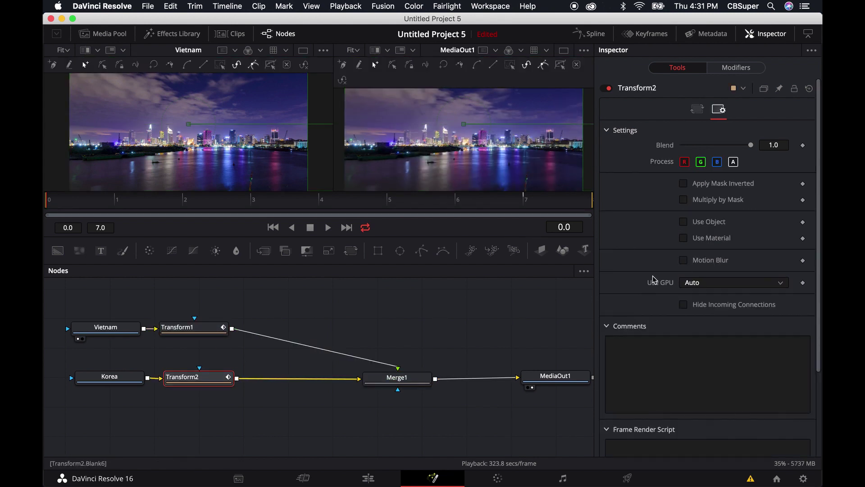
{"action": "left_click_drag", "start_coordinate": [404, 383], "coordinate": [309, 382]}
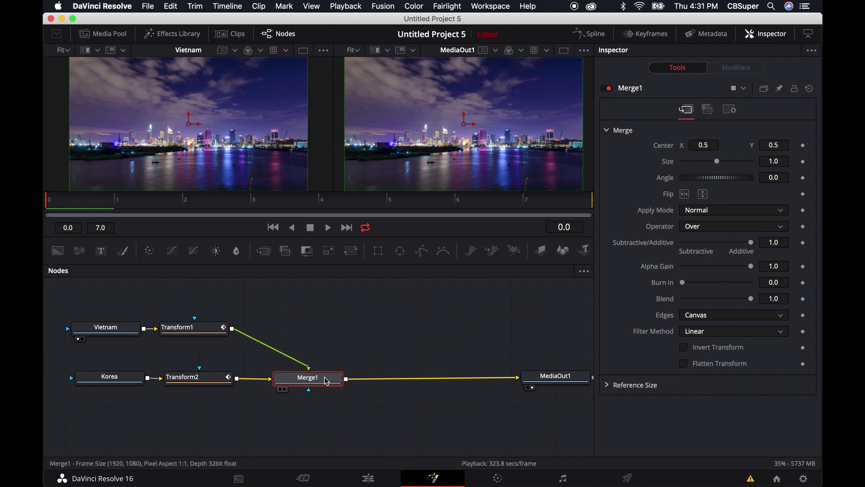
Step: Search the tool list for 'blur' and add a Directional Blur node after Merge1
{"action": "key", "text": "shift+space"}
{"action": "type", "text": "bl"}
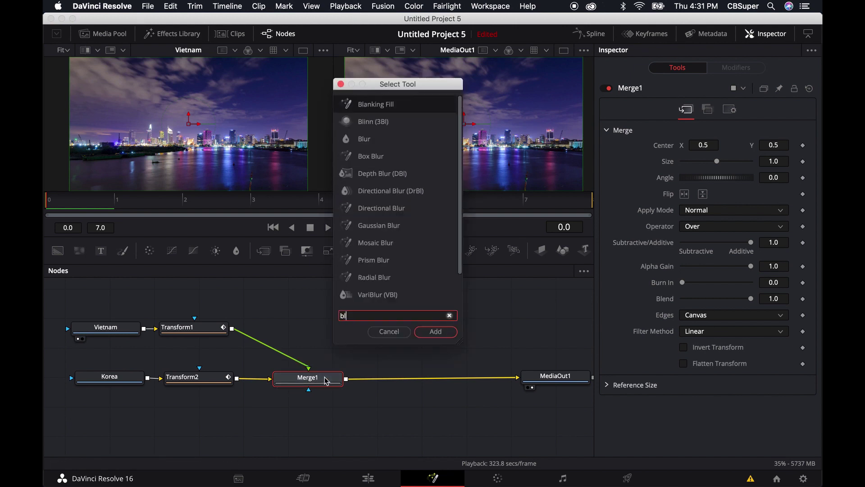
{"action": "type", "text": "ur"}
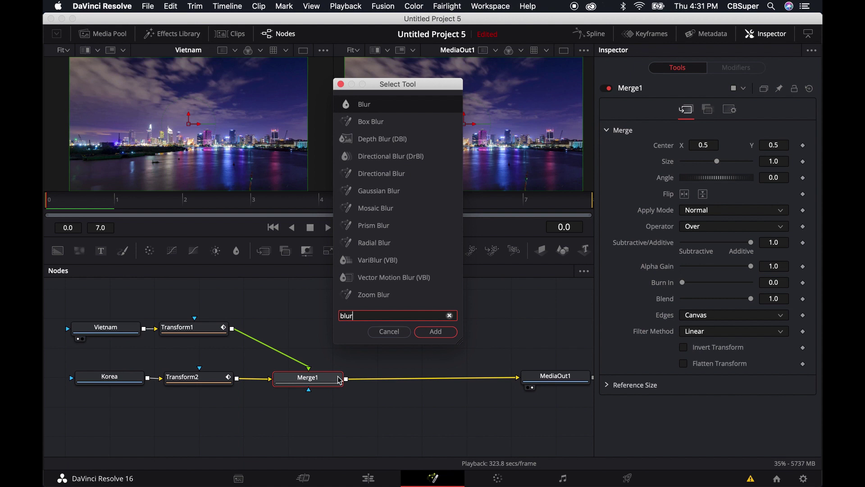
{"action": "left_click", "coordinate": [382, 173]}
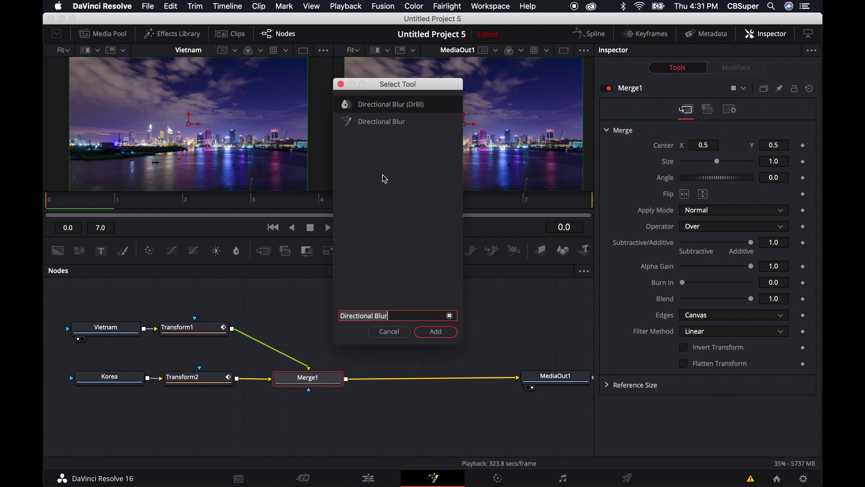
{"action": "left_click", "coordinate": [433, 333]}
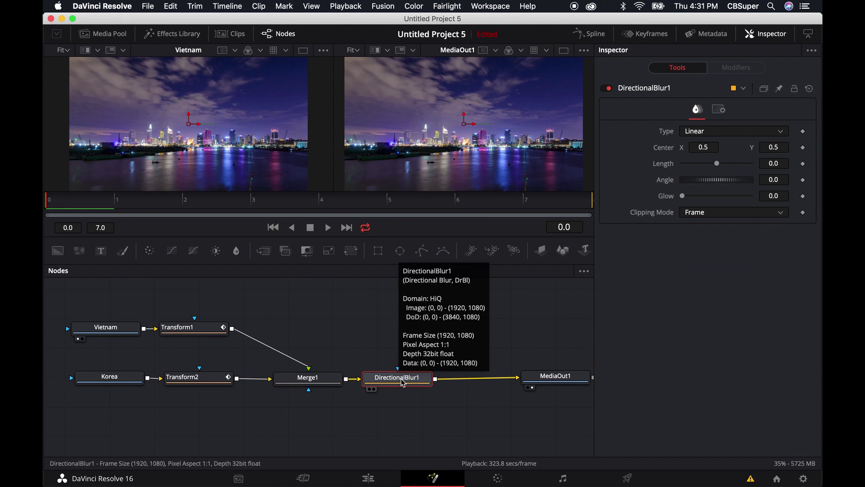
Step: At frame 4, set DirectionalBlur1's Length to about 0.114 and keyframe it
{"action": "left_click", "coordinate": [293, 202]}
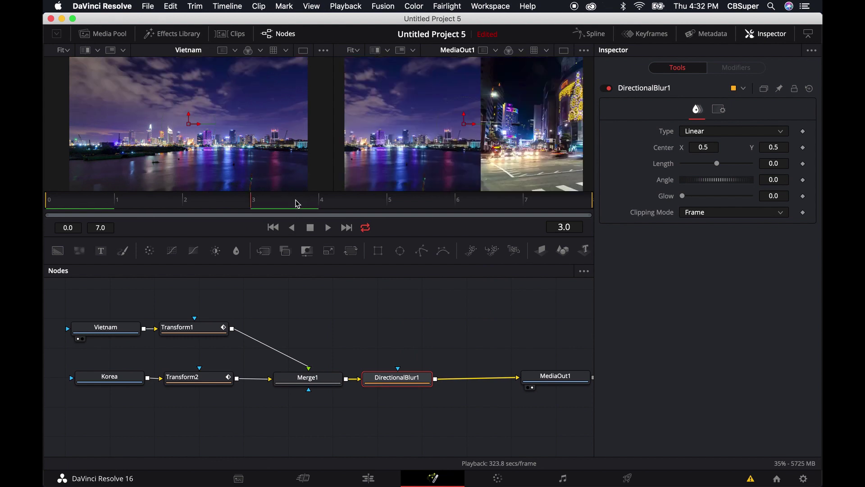
{"action": "left_click_drag", "start_coordinate": [259, 202], "coordinate": [321, 203]}
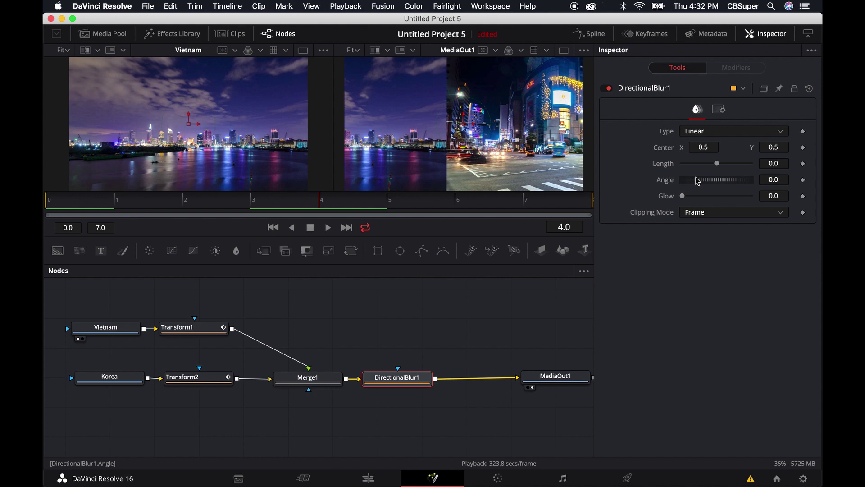
{"action": "left_click", "coordinate": [719, 112]}
{"action": "left_click", "coordinate": [696, 109]}
{"action": "left_click_drag", "start_coordinate": [732, 164], "coordinate": [797, 167]}
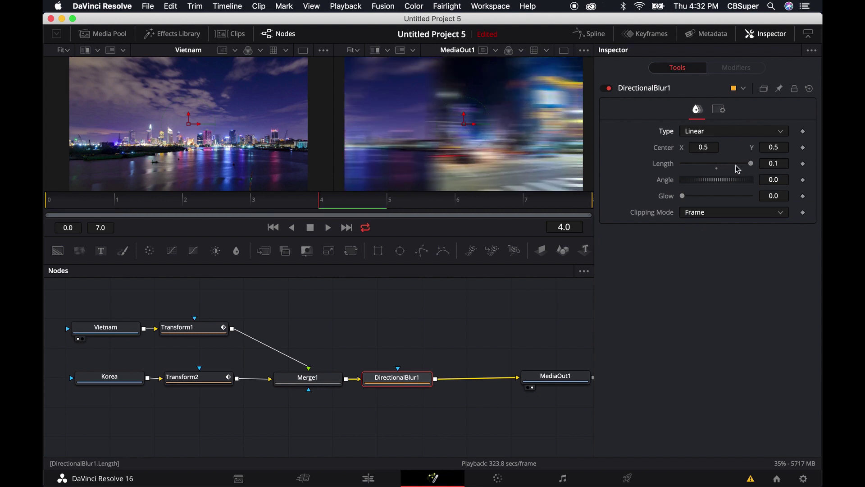
{"action": "left_click", "coordinate": [774, 164]}
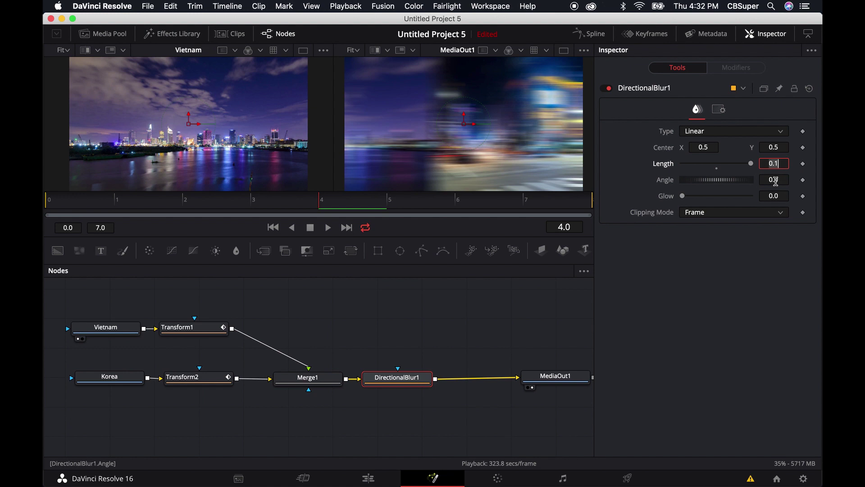
{"action": "type", "text": "0.5"}
{"action": "key", "text": "Tab"}
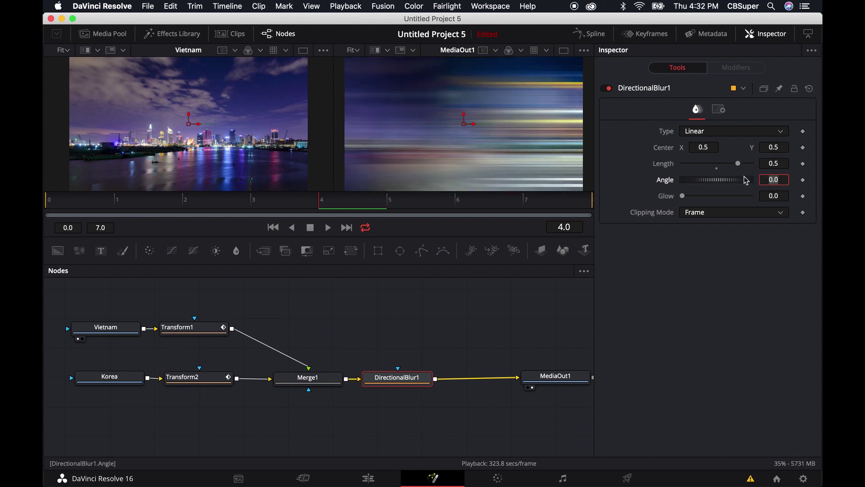
{"action": "left_click_drag", "start_coordinate": [738, 163], "coordinate": [723, 168]}
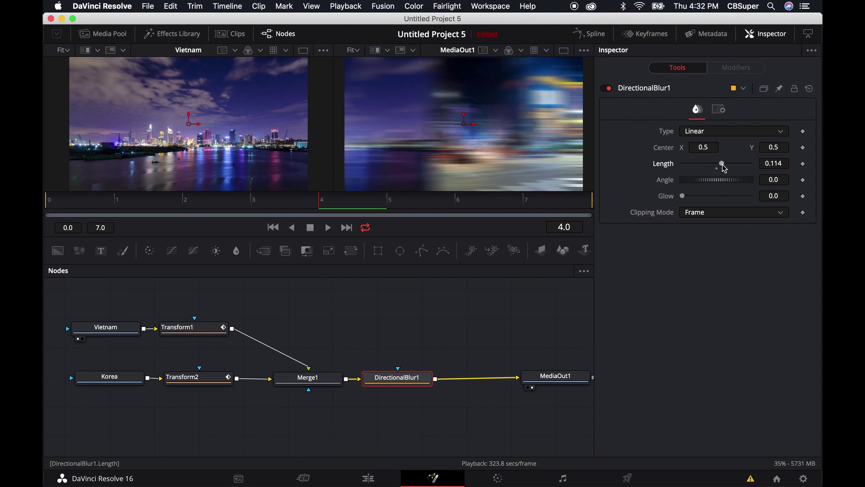
{"action": "left_click", "coordinate": [802, 163]}
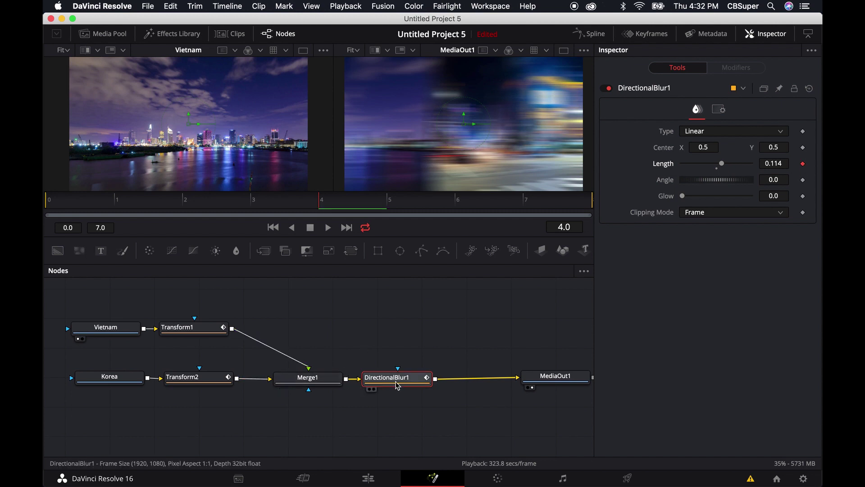
Step: Key the blur Length to 0 at frame 7 and again at frame 0
{"action": "left_click_drag", "start_coordinate": [321, 200], "coordinate": [534, 205]}
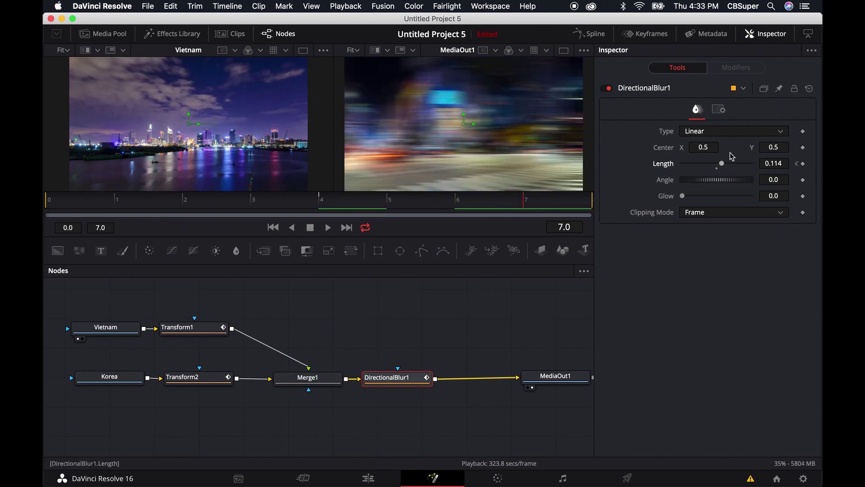
{"action": "left_click_drag", "start_coordinate": [721, 164], "coordinate": [720, 168]}
{"action": "left_click", "coordinate": [779, 163]}
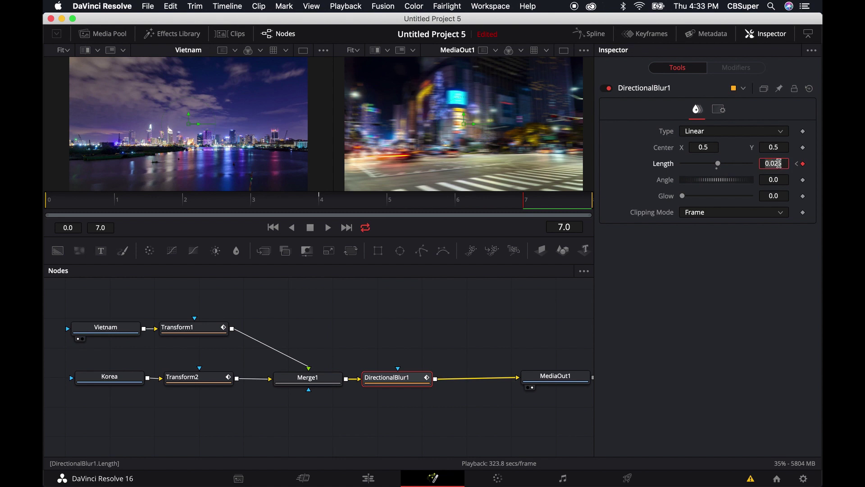
{"action": "type", "text": "0"}
{"action": "key", "text": "Tab"}
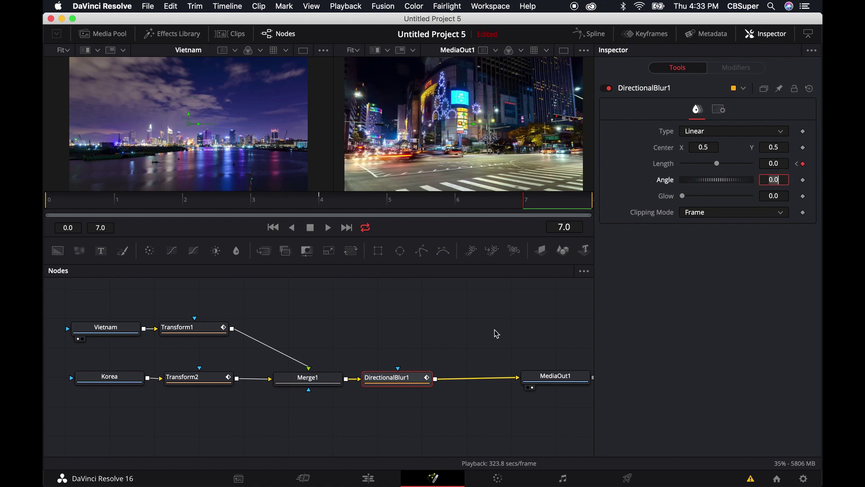
{"action": "left_click_drag", "start_coordinate": [348, 207], "coordinate": [56, 204]}
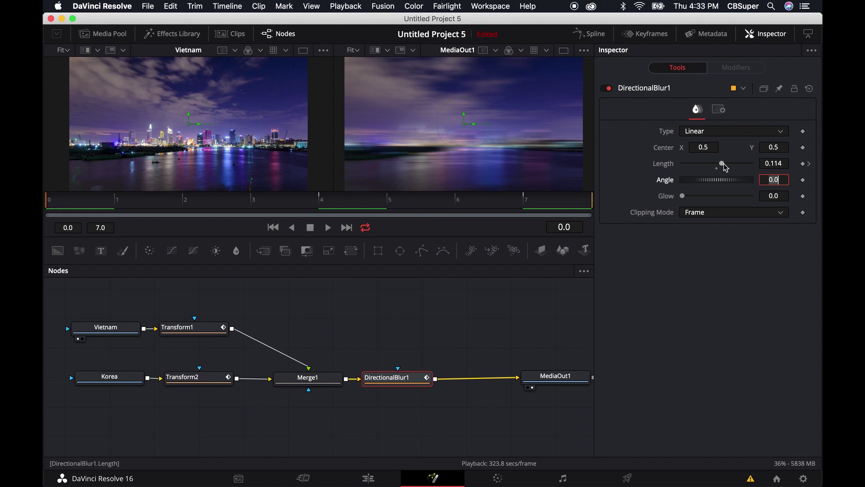
{"action": "left_click", "coordinate": [773, 164]}
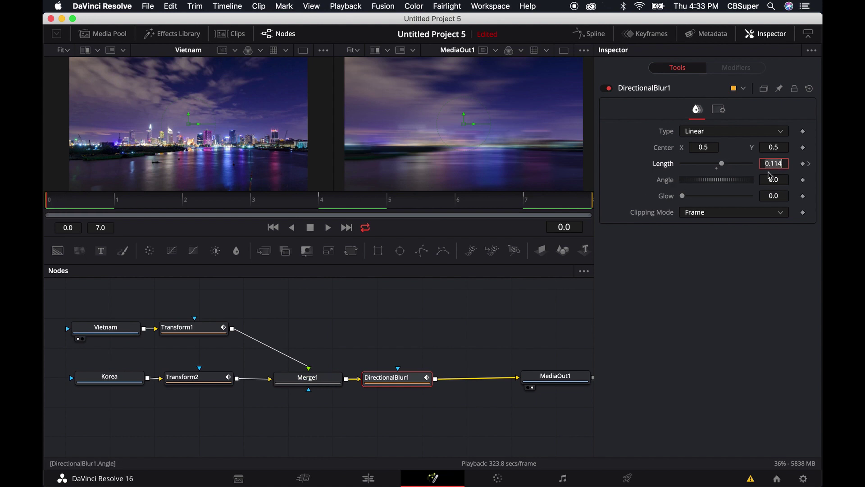
{"action": "type", "text": "0"}
{"action": "key", "text": "Return"}
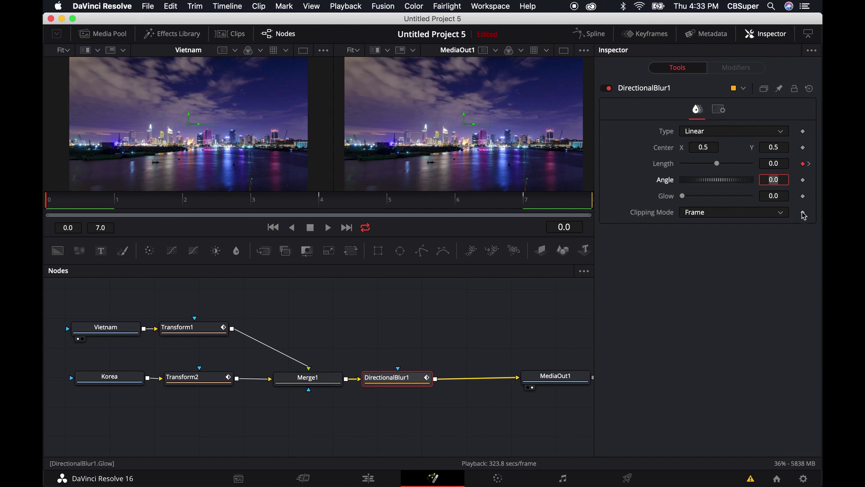
Step: On the Edit page, park the playhead before Fusion Clip 1 and arrow-key through the blurred Saigon-to-Seoul frames
{"action": "left_click", "coordinate": [367, 477]}
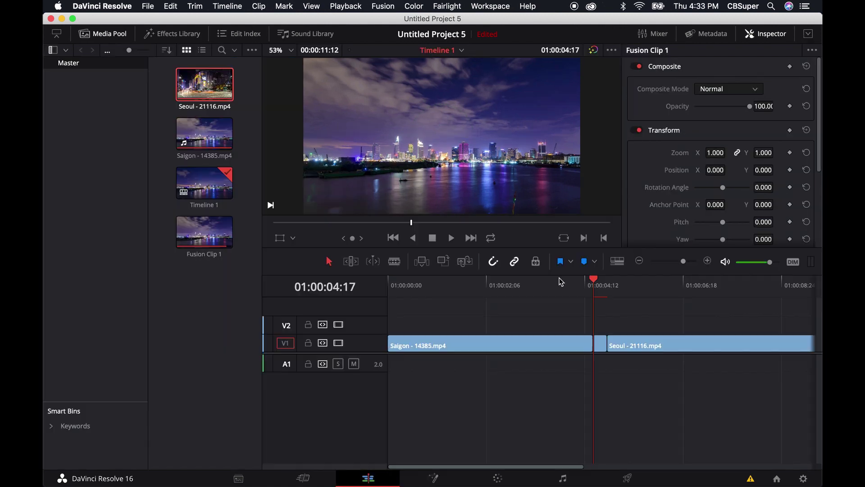
{"action": "left_click_drag", "start_coordinate": [592, 278], "coordinate": [621, 283]}
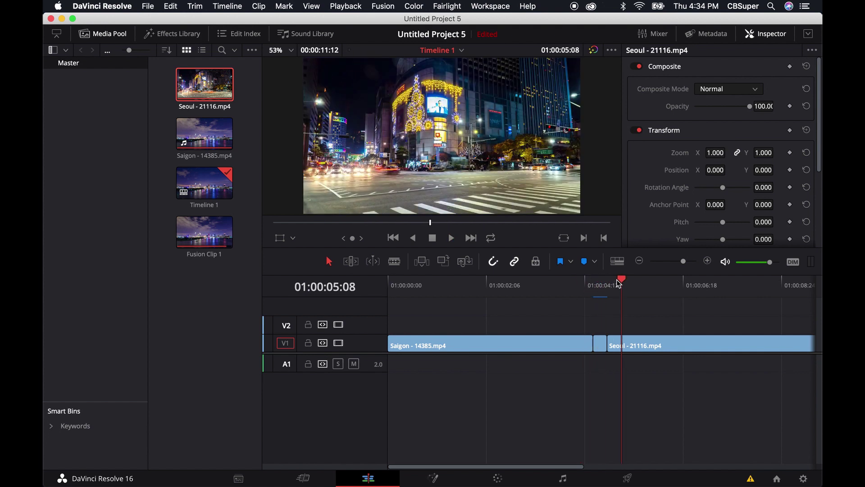
{"action": "key", "text": "Left"}
{"action": "key", "text": "Left"}
{"action": "key", "text": "Left"}
{"action": "key", "text": "Left"}
{"action": "key", "text": "Left"}
{"action": "key", "text": "Left"}
{"action": "key", "text": "Left"}
{"action": "key", "text": "Left"}
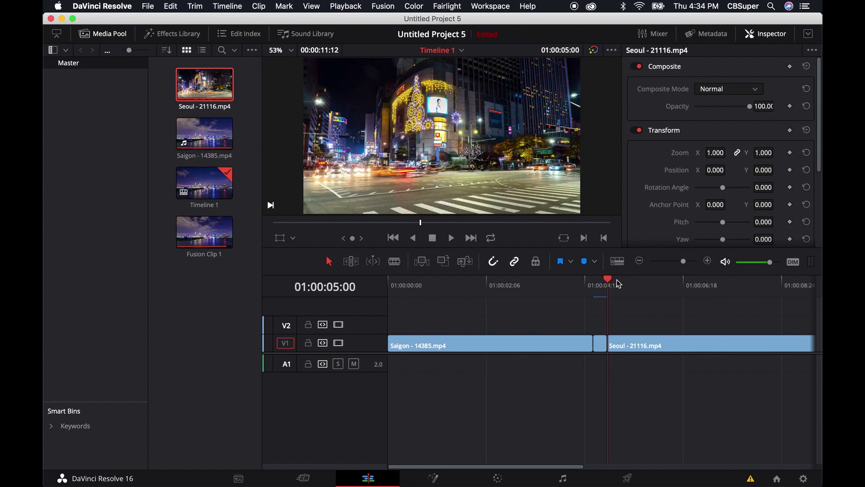
{"action": "key", "text": "Left"}
{"action": "key", "text": "Left"}
{"action": "key", "text": "Left"}
{"action": "key", "text": "Left"}
{"action": "key", "text": "Left"}
{"action": "key", "text": "Left"}
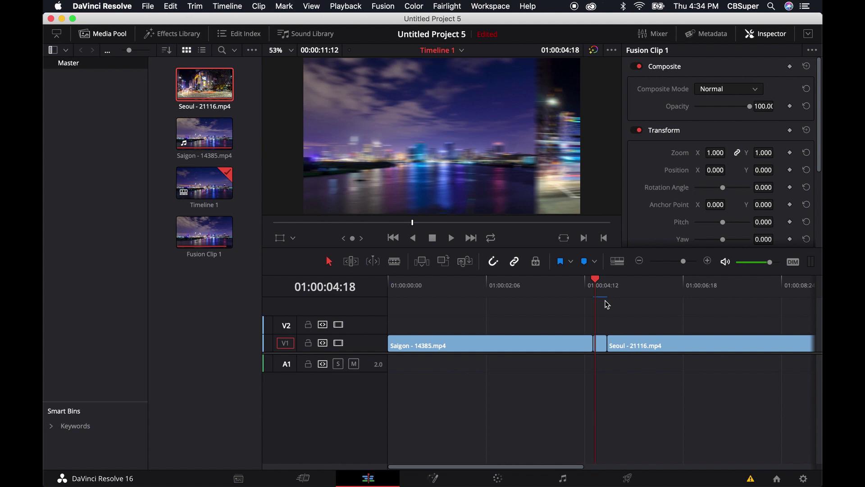
{"action": "key", "text": "Left"}
{"action": "key", "text": "Left"}
{"action": "key", "text": "Right"}
{"action": "key", "text": "Right"}
{"action": "key", "text": "Right"}
{"action": "key", "text": "Right"}
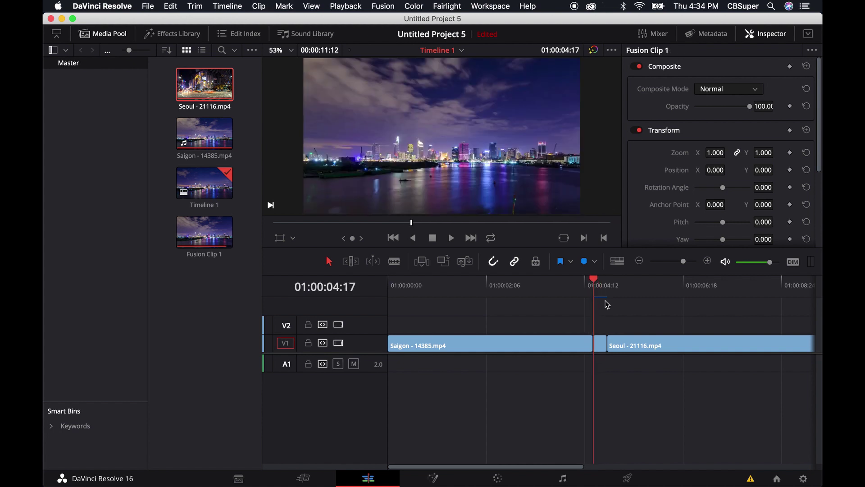
{"action": "key", "text": "Right"}
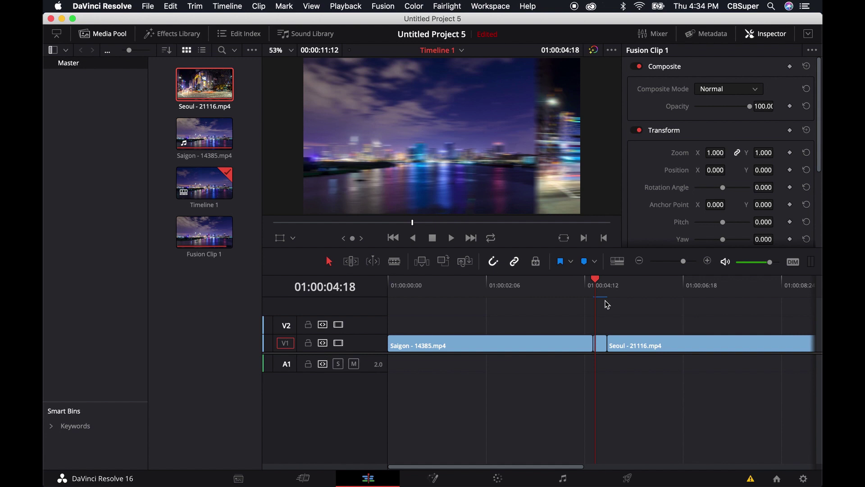
{"action": "key", "text": "Right"}
{"action": "key", "text": "Right"}
{"action": "key", "text": "Right"}
{"action": "key", "text": "Right"}
{"action": "key", "text": "Right"}
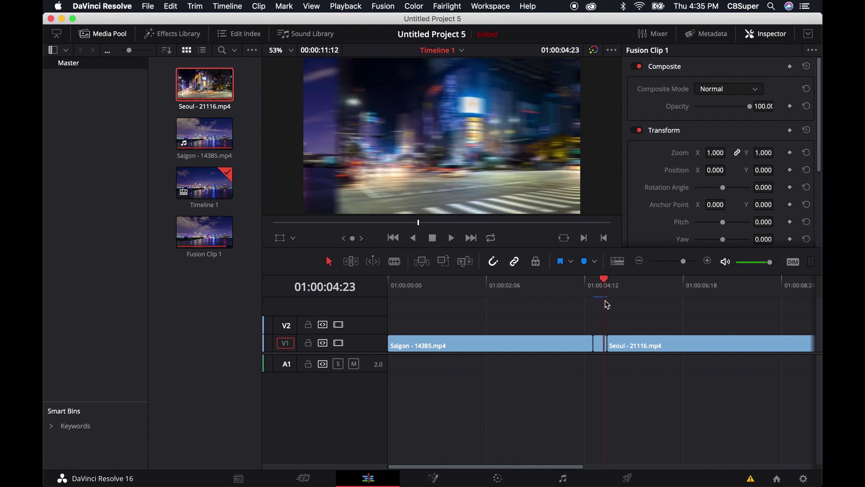
{"action": "key", "text": "Right"}
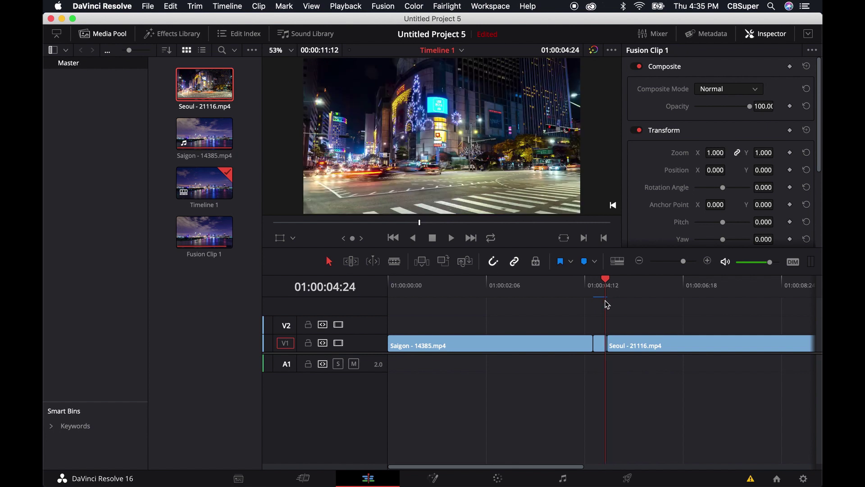
Step: Back in Fusion, go to frame 1 and raise the Directional Blur Length there
{"action": "left_click", "coordinate": [433, 477]}
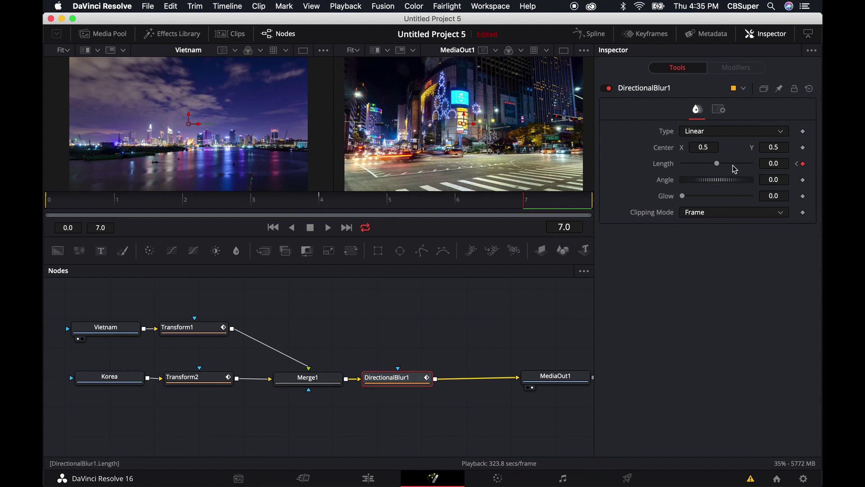
{"action": "left_click", "coordinate": [129, 205]}
{"action": "left_click_drag", "start_coordinate": [129, 205], "coordinate": [45, 207]}
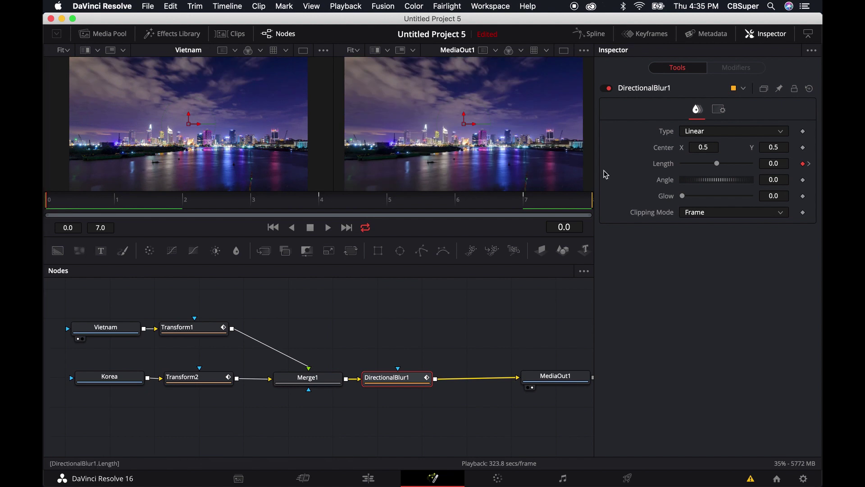
{"action": "key", "text": "Right"}
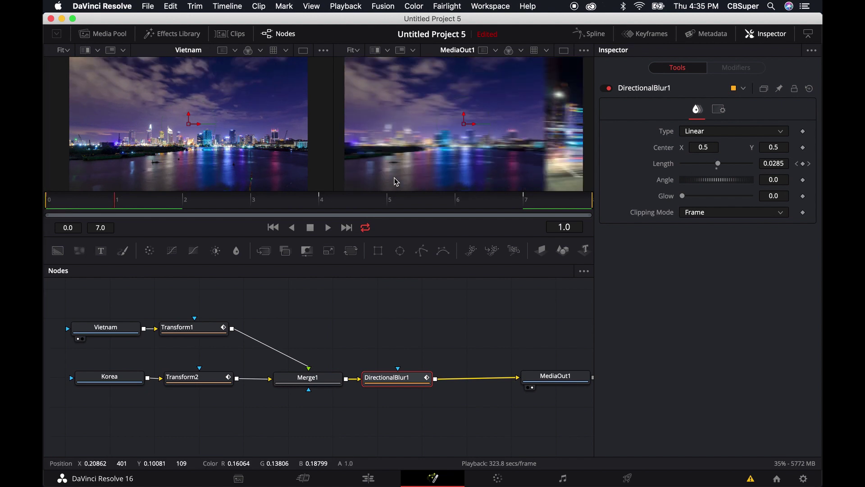
{"action": "left_click_drag", "start_coordinate": [718, 164], "coordinate": [730, 166]}
Step: At frame 6, keyframe Length and raise it for a much stronger blur
{"action": "left_click", "coordinate": [504, 201]}
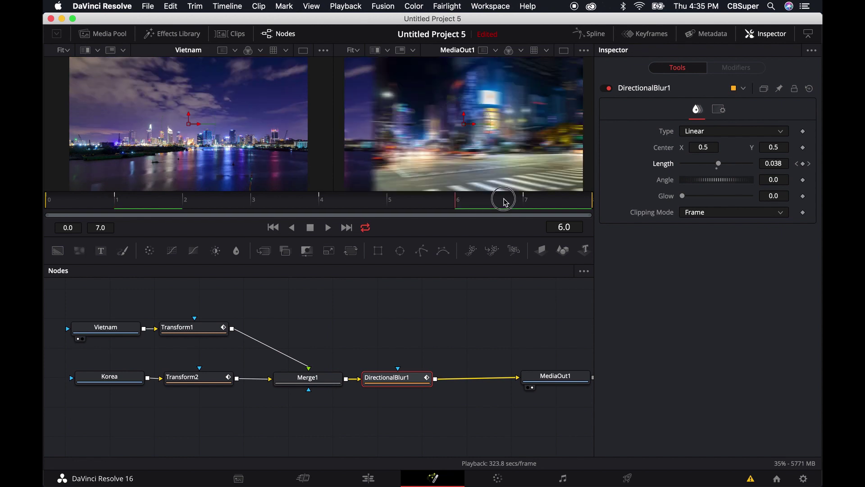
{"action": "mouse_move", "coordinate": [505, 201]}
{"action": "left_mouse_down"}
{"action": "mouse_move", "coordinate": [526, 197]}
{"action": "mouse_move", "coordinate": [498, 199]}
{"action": "left_mouse_up"}
{"action": "left_click", "coordinate": [803, 164]}
{"action": "left_click_drag", "start_coordinate": [724, 170], "coordinate": [729, 169]}
Step: On the Edit page, place the playhead just after Fusion Clip 1 and step back and forth through the streaked whip
{"action": "left_click", "coordinate": [368, 478]}
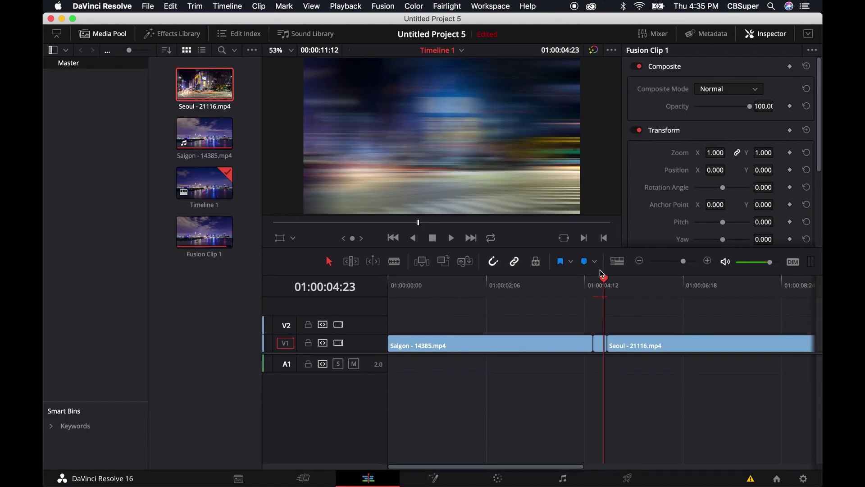
{"action": "left_click_drag", "start_coordinate": [600, 277], "coordinate": [626, 282]}
{"action": "key", "text": "Left"}
{"action": "key", "text": "Left"}
{"action": "key", "text": "Left"}
{"action": "key", "text": "Left"}
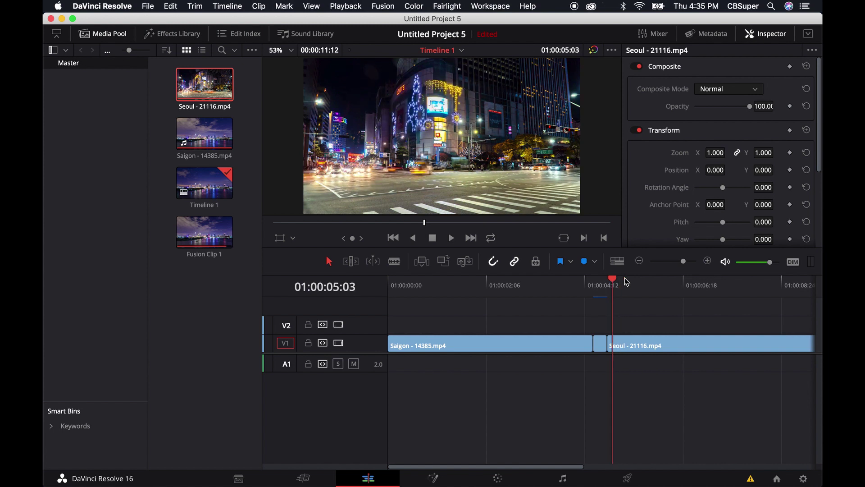
{"action": "key", "text": "Left"}
{"action": "key", "text": "Left"}
{"action": "key", "text": "Left"}
{"action": "key", "text": "Left"}
{"action": "key", "text": "Left"}
{"action": "key", "text": "Left"}
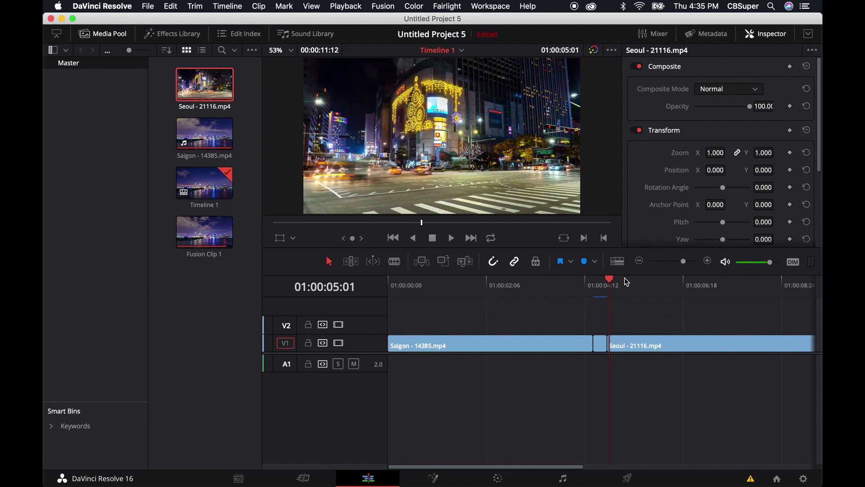
{"action": "key", "text": "Left"}
{"action": "key", "text": "Left"}
{"action": "key", "text": "Left"}
{"action": "key", "text": "Left"}
{"action": "key", "text": "Left"}
{"action": "key", "text": "Left"}
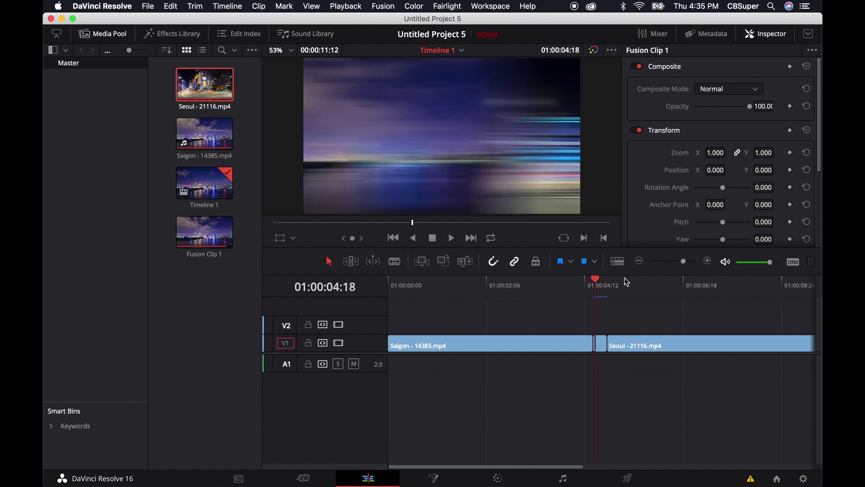
{"action": "key", "text": "Right"}
{"action": "key", "text": "Right"}
{"action": "key", "text": "Right"}
{"action": "key", "text": "Right"}
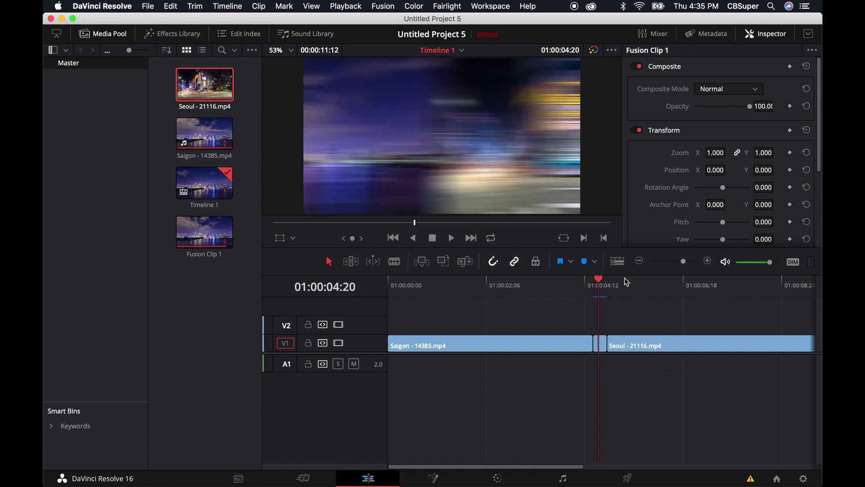